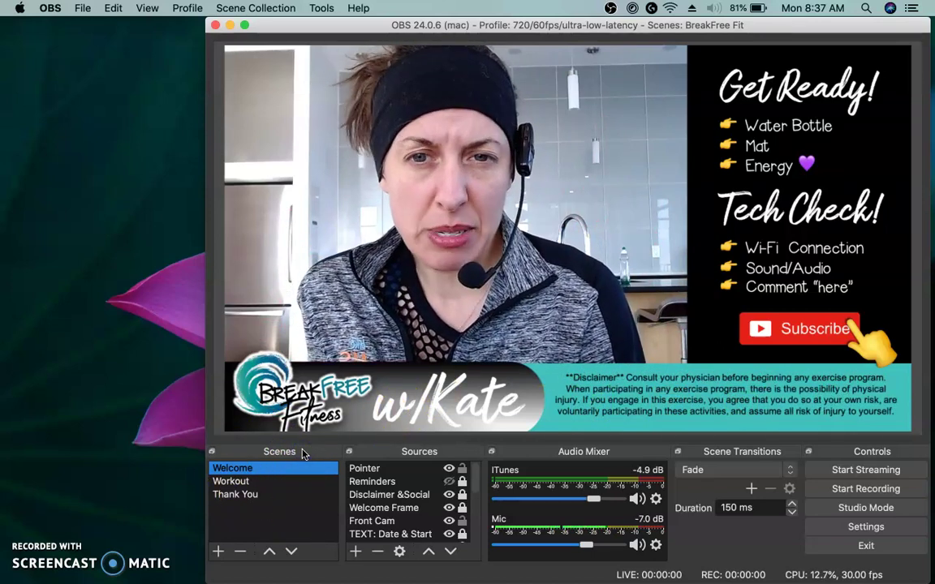
Preview the Workout scene, then switch to the Thank You scene
{"action": "left_click", "coordinate": [240, 469]}
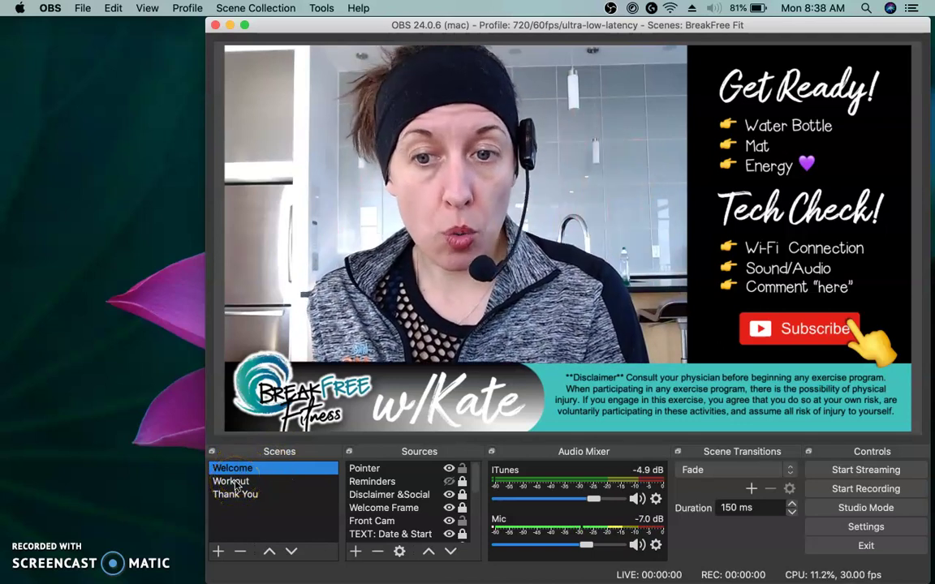
{"action": "left_click", "coordinate": [234, 482]}
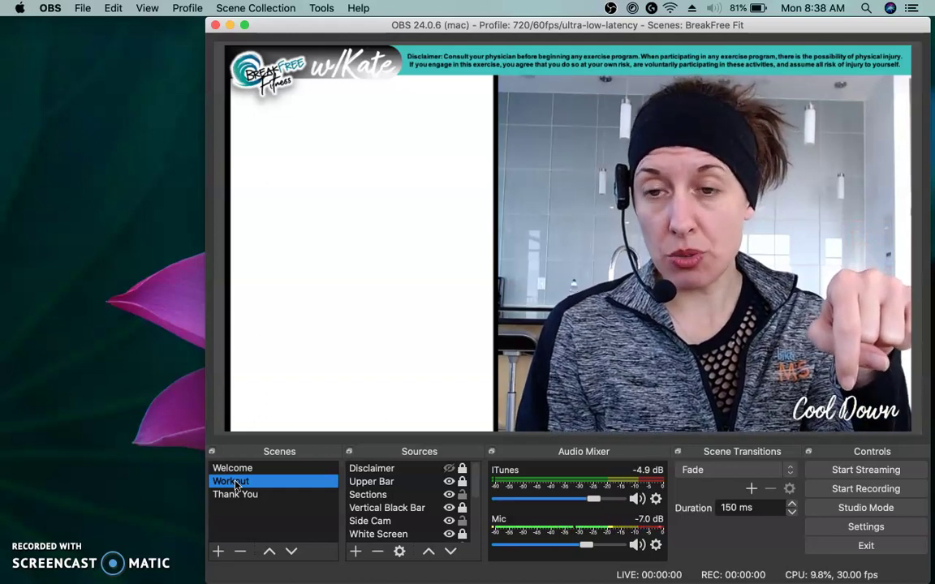
{"action": "left_click", "coordinate": [237, 485]}
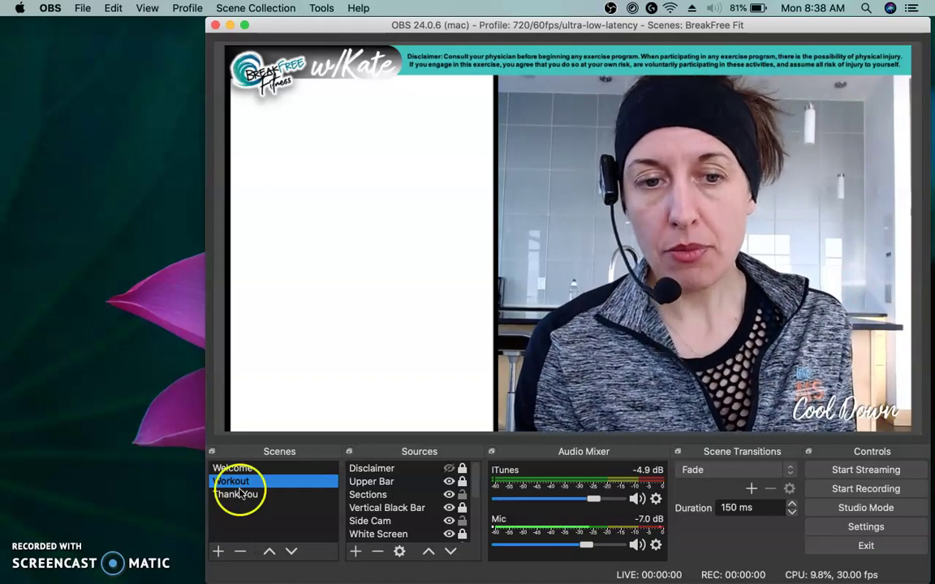
{"action": "left_click", "coordinate": [240, 497]}
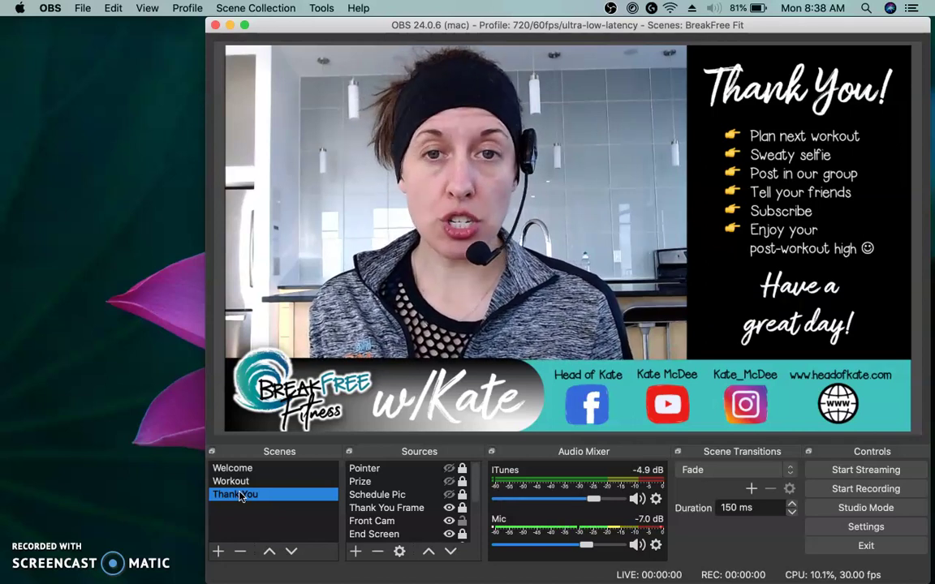
{"action": "key", "text": "ctrl+2"}
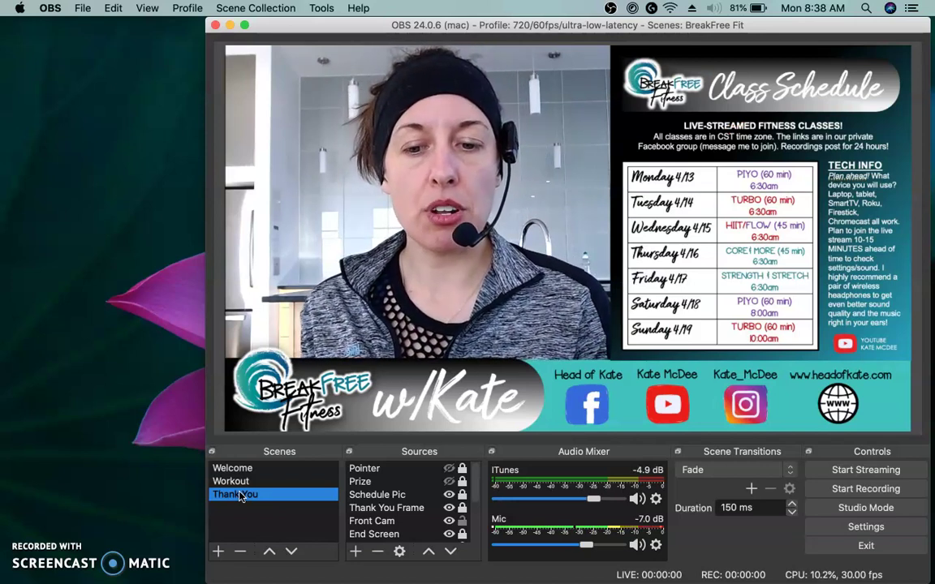
{"action": "key", "text": "ctrl+3"}
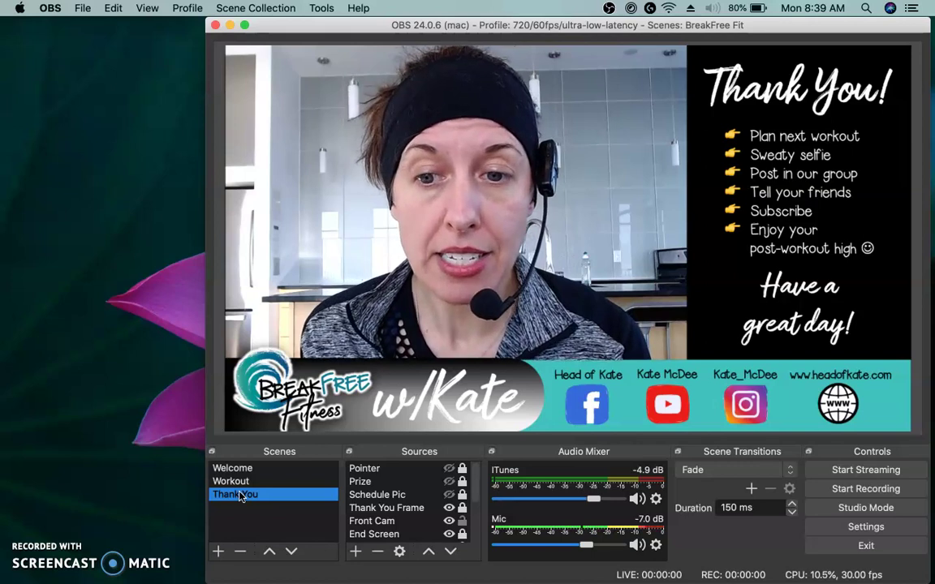
{"action": "left_click", "coordinate": [233, 491]}
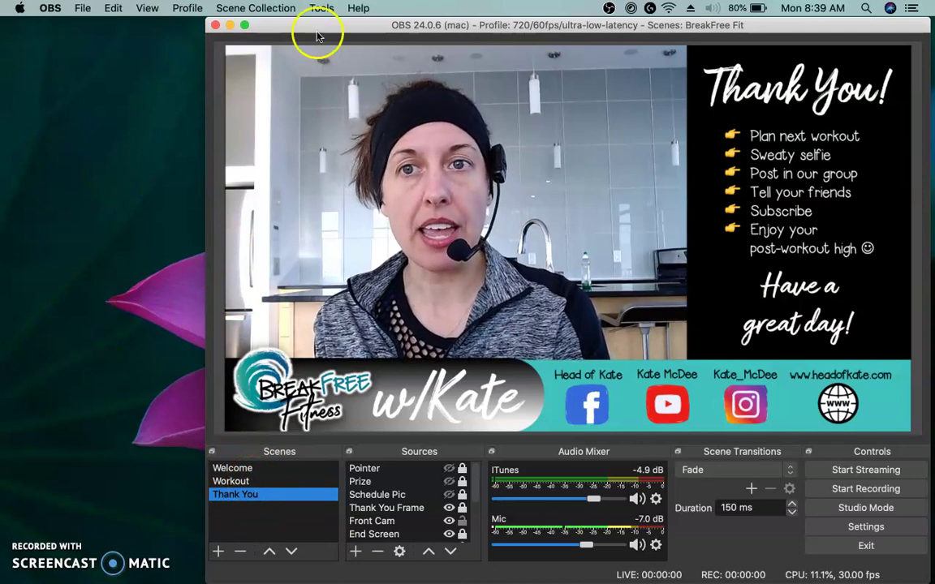
Create a new scene collection named Tutorial from the Scene Collection menu
{"action": "left_click", "coordinate": [253, 8]}
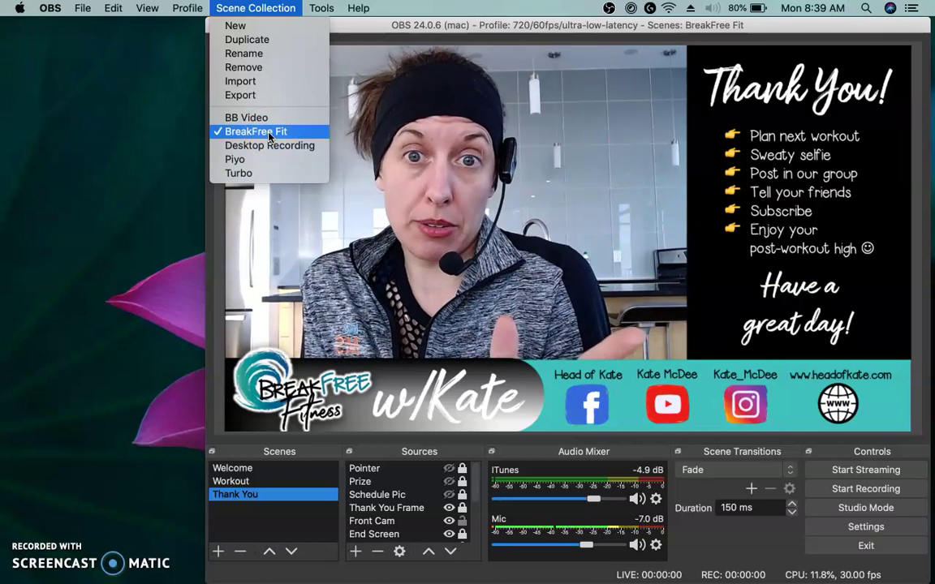
{"action": "left_click", "coordinate": [235, 25]}
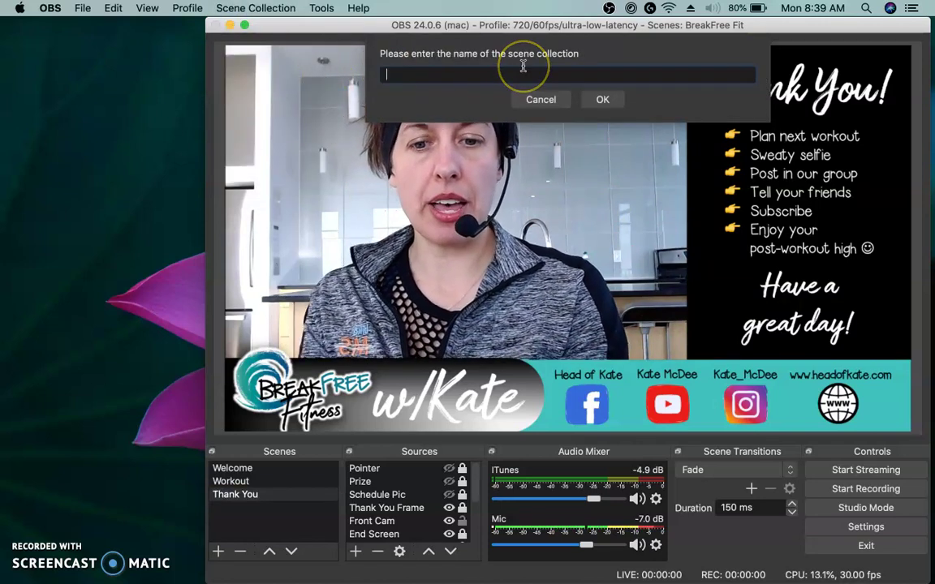
{"action": "type", "text": "Tutorial"}
{"action": "key", "text": "Return"}
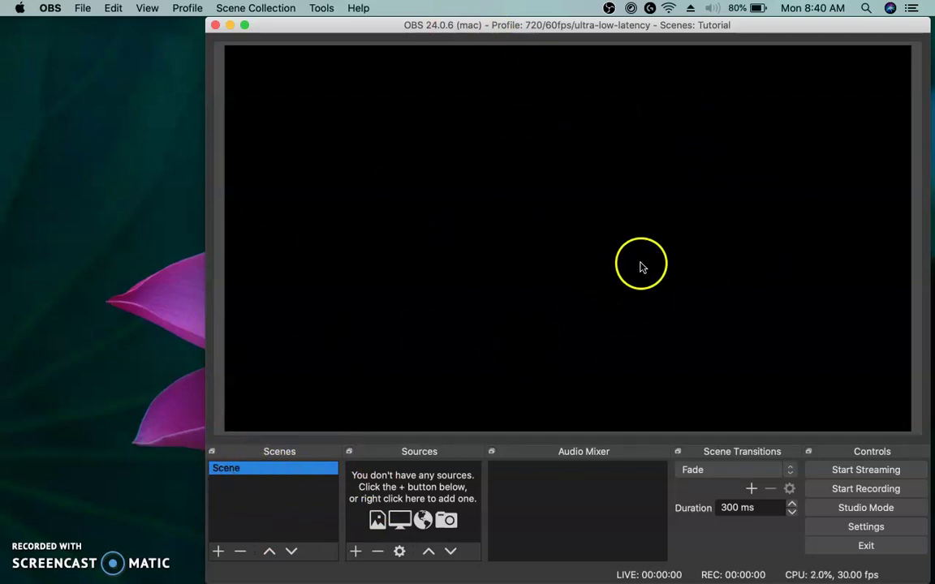
Rename the default Scene to Welcome
{"action": "left_click", "coordinate": [232, 475]}
{"action": "right_click", "coordinate": [232, 475]}
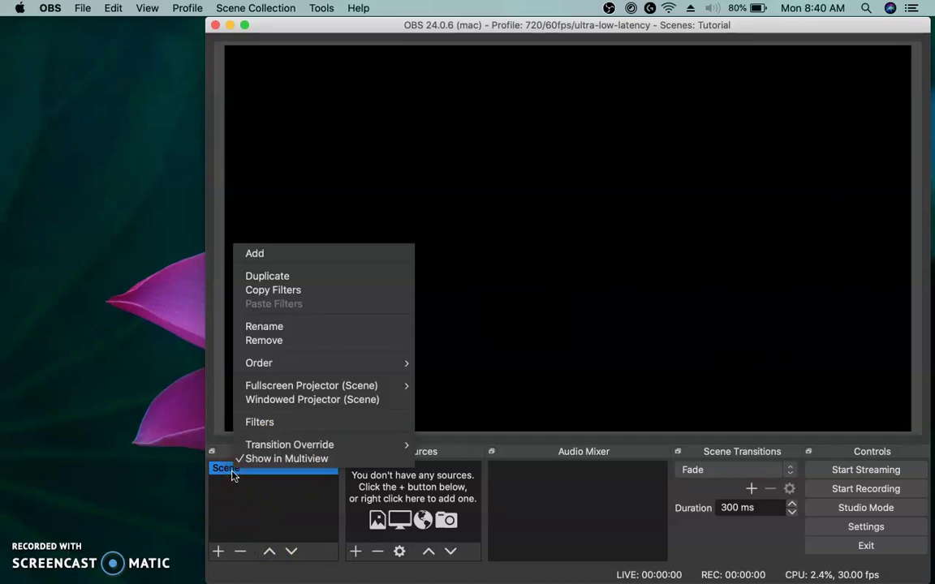
{"action": "left_click", "coordinate": [284, 327]}
{"action": "type", "text": "Welcome"}
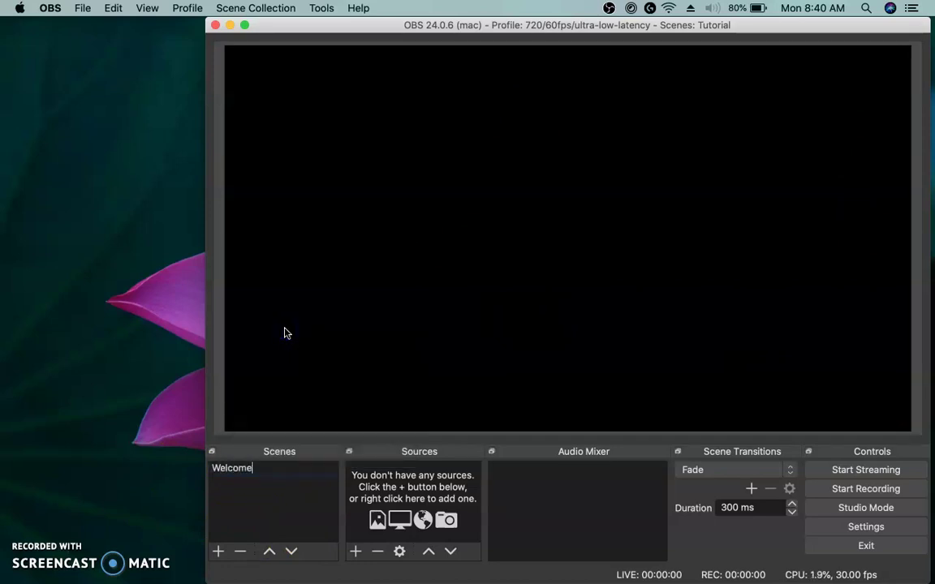
{"action": "key", "text": "Return"}
Add two new scenes named Workout and Thank You
{"action": "left_click", "coordinate": [271, 381]}
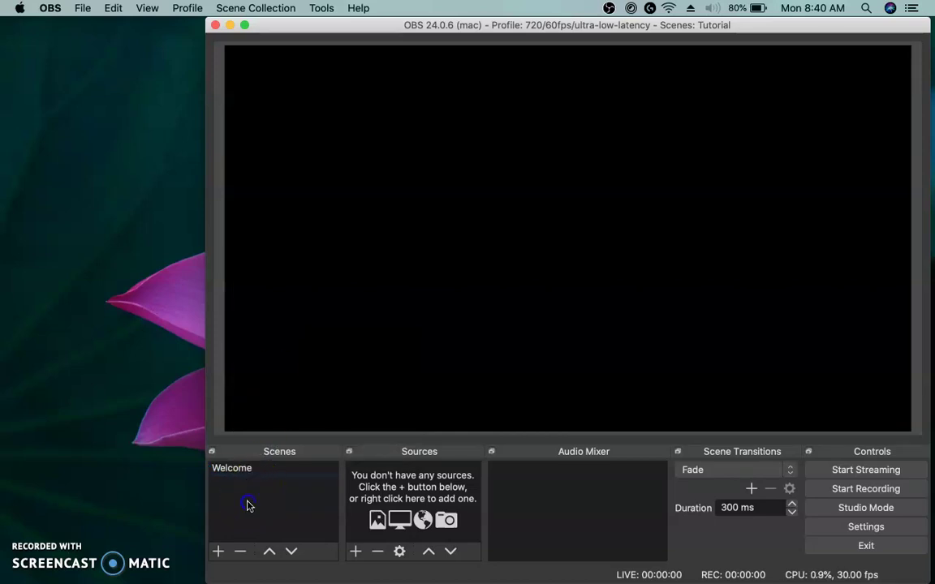
{"action": "left_click", "coordinate": [219, 552]}
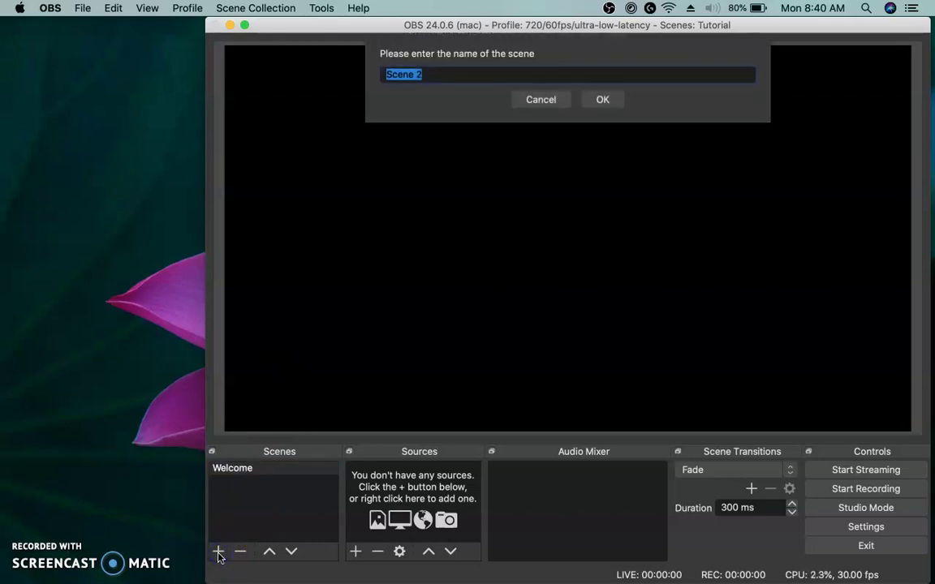
{"action": "type", "text": "Workout"}
{"action": "key", "text": "Return"}
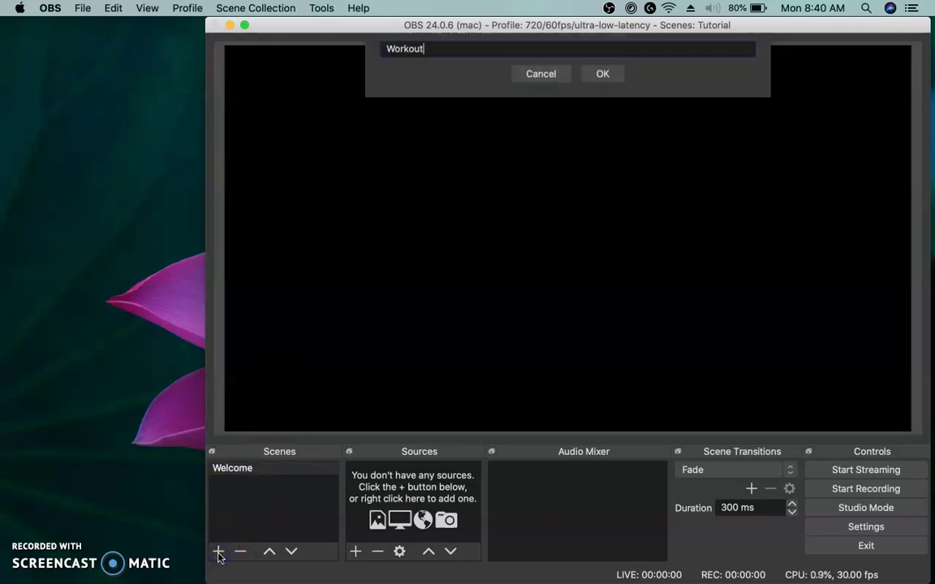
{"action": "left_click", "coordinate": [218, 552]}
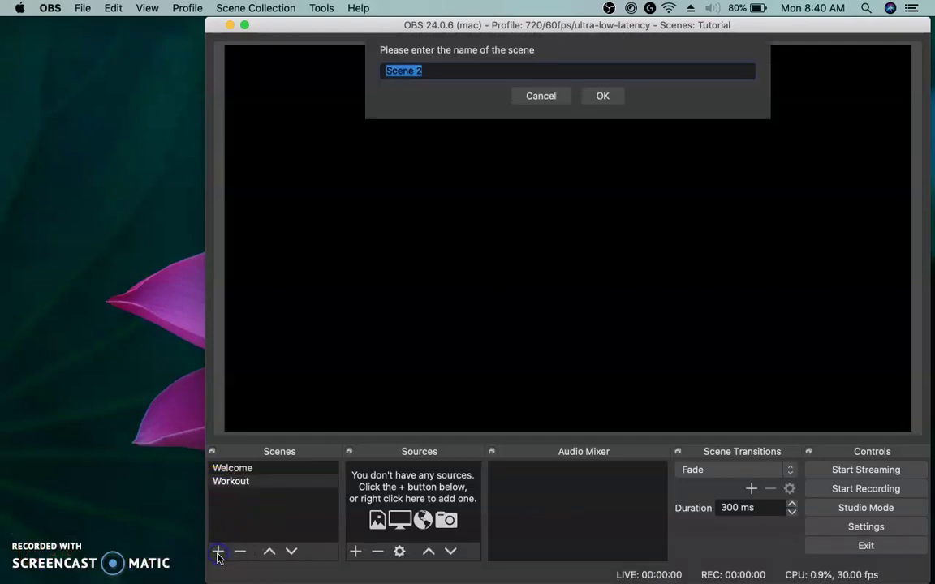
{"action": "type", "text": "Thank You"}
{"action": "key", "text": "Return"}
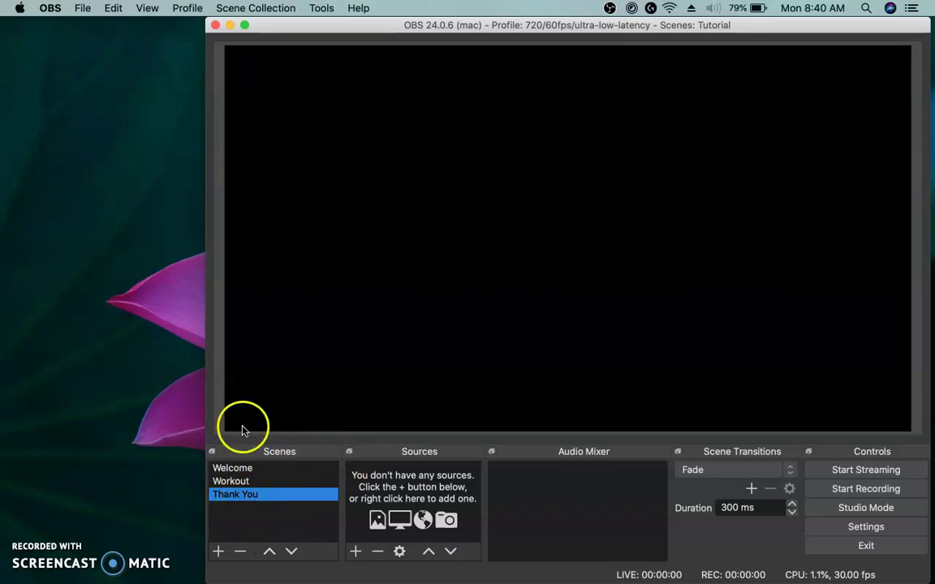
Cycle through Welcome, Workout and Thank You twice, ending on Welcome
{"action": "left_click", "coordinate": [235, 472]}
{"action": "left_click", "coordinate": [234, 481]}
{"action": "left_click", "coordinate": [237, 494]}
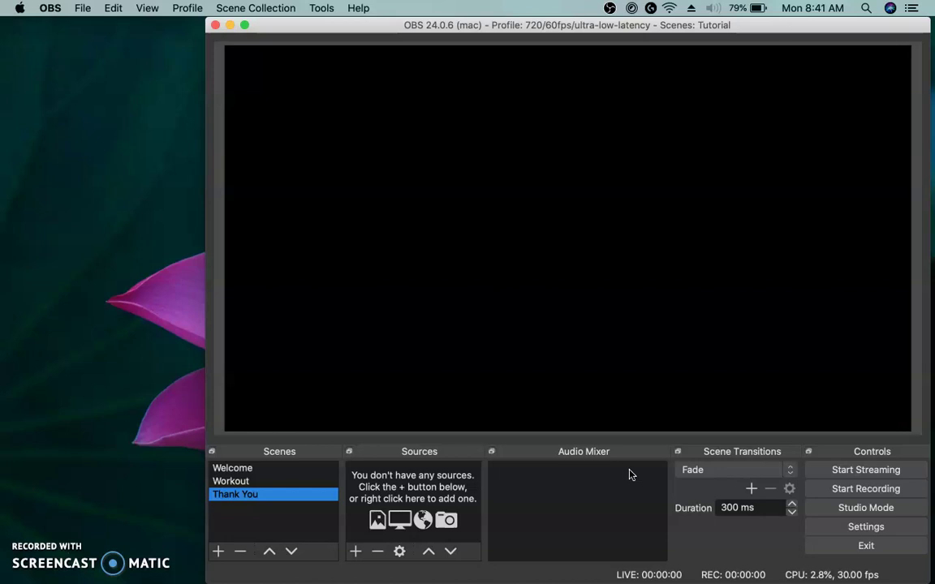
{"action": "left_click", "coordinate": [244, 469]}
{"action": "left_click", "coordinate": [244, 481]}
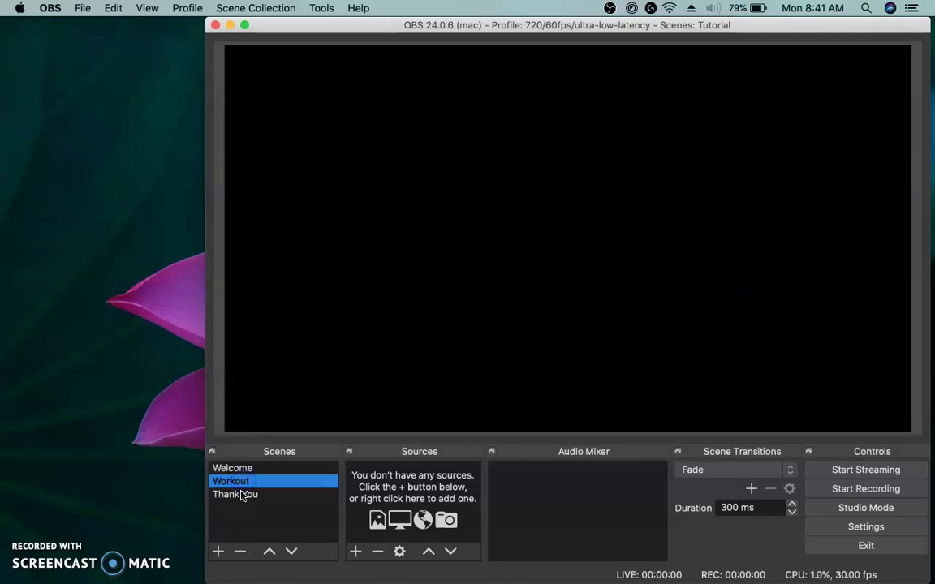
{"action": "left_click", "coordinate": [241, 495]}
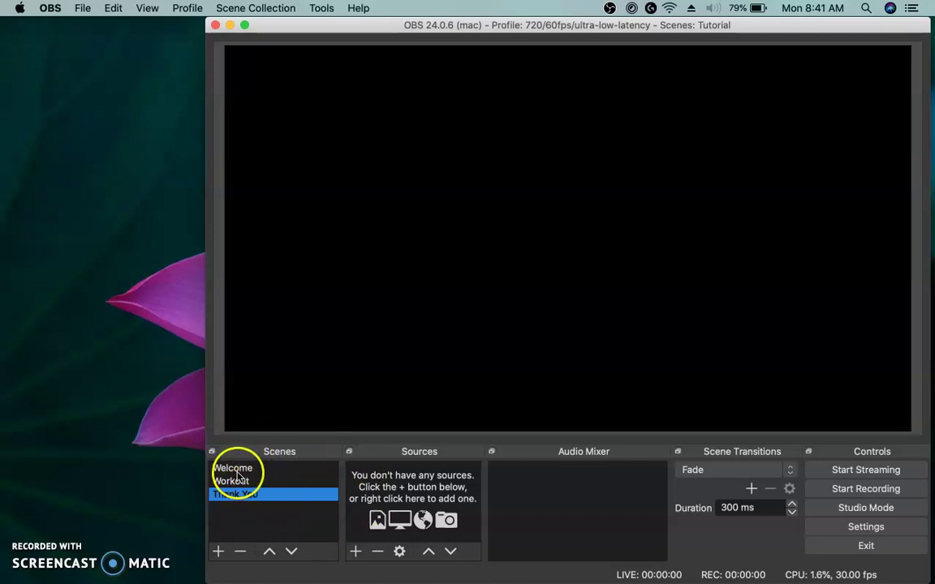
{"action": "left_click", "coordinate": [246, 470]}
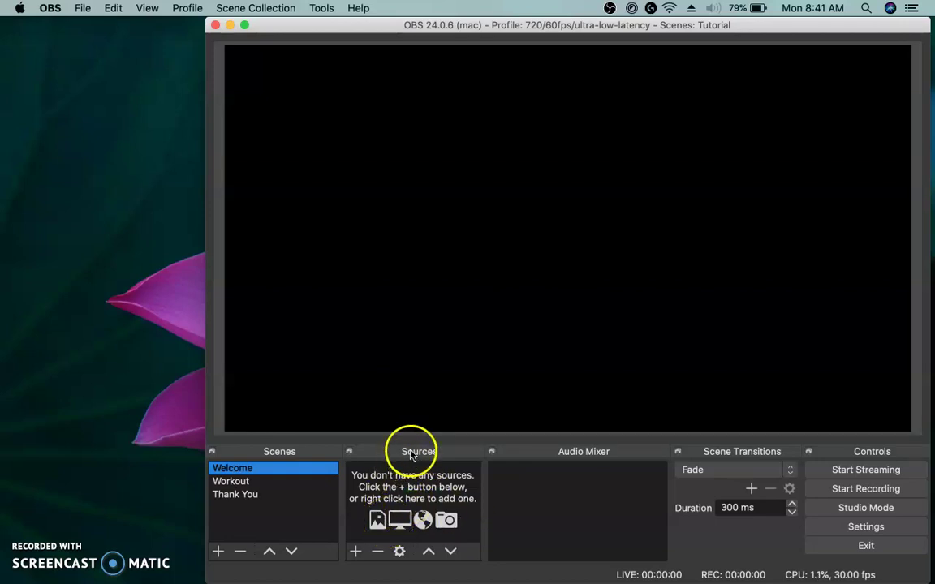
Add a Video Capture Device named Front Cam using the HD Pro Webcam C920 #2
{"action": "left_click", "coordinate": [356, 553]}
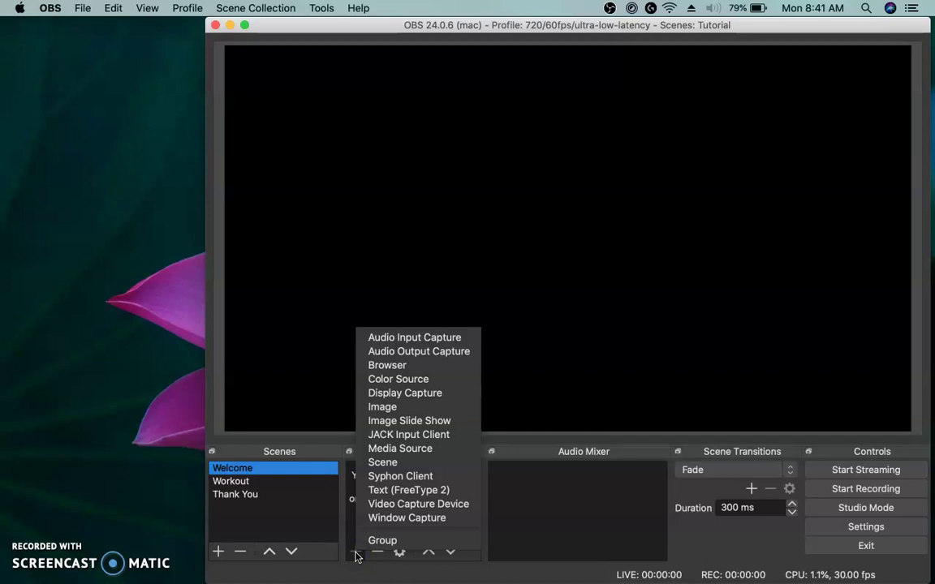
{"action": "left_click", "coordinate": [445, 504]}
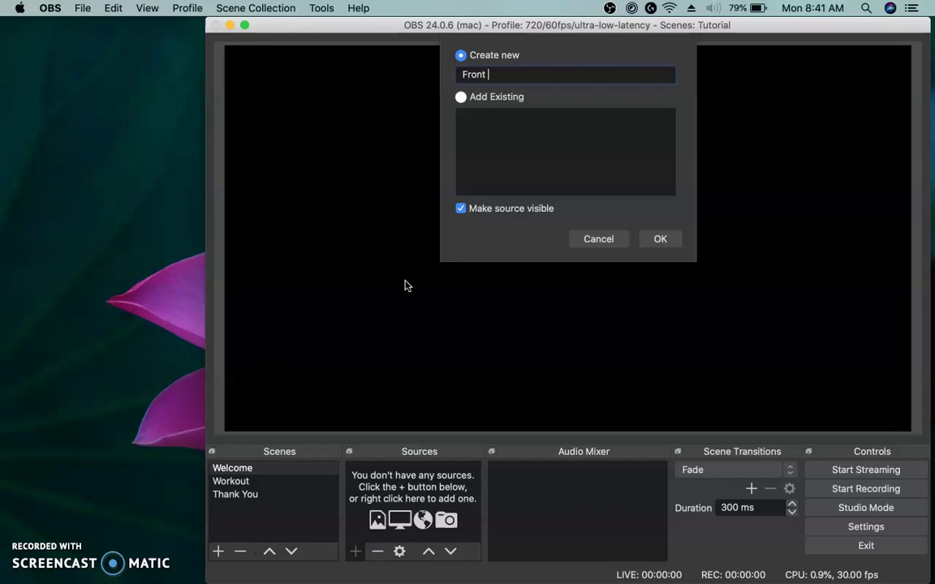
{"action": "left_click", "coordinate": [659, 240]}
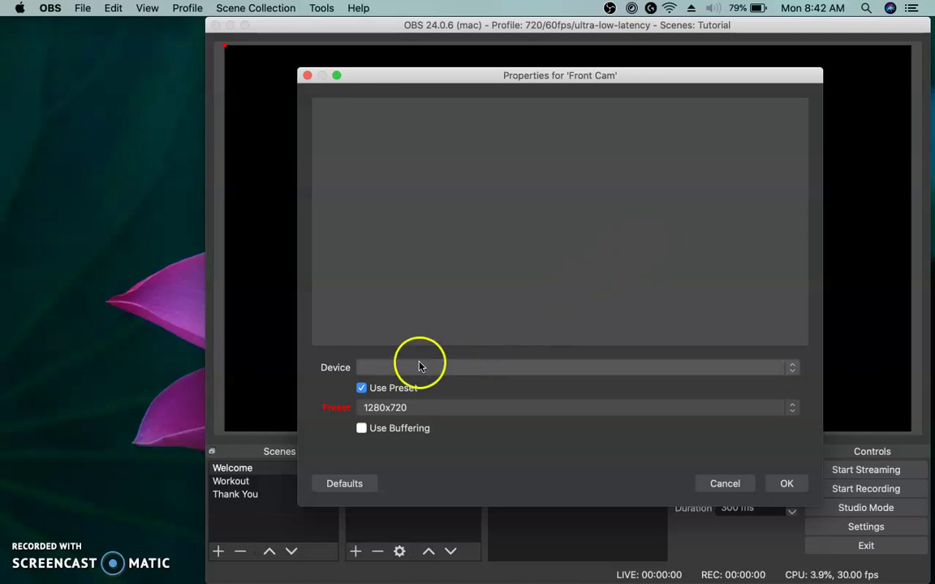
{"action": "left_click", "coordinate": [547, 368]}
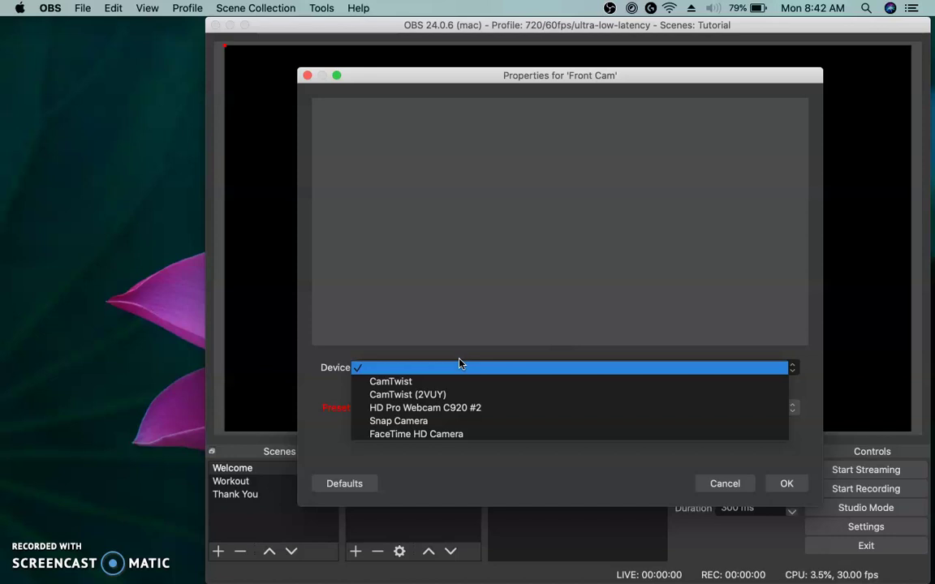
{"action": "left_click_drag", "start_coordinate": [459, 363], "coordinate": [427, 436]}
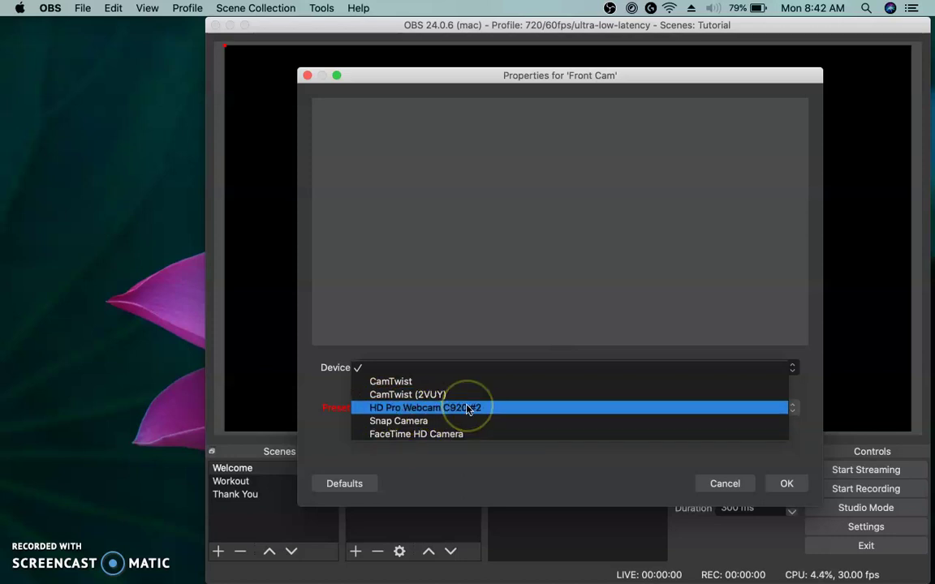
{"action": "left_click", "coordinate": [467, 408]}
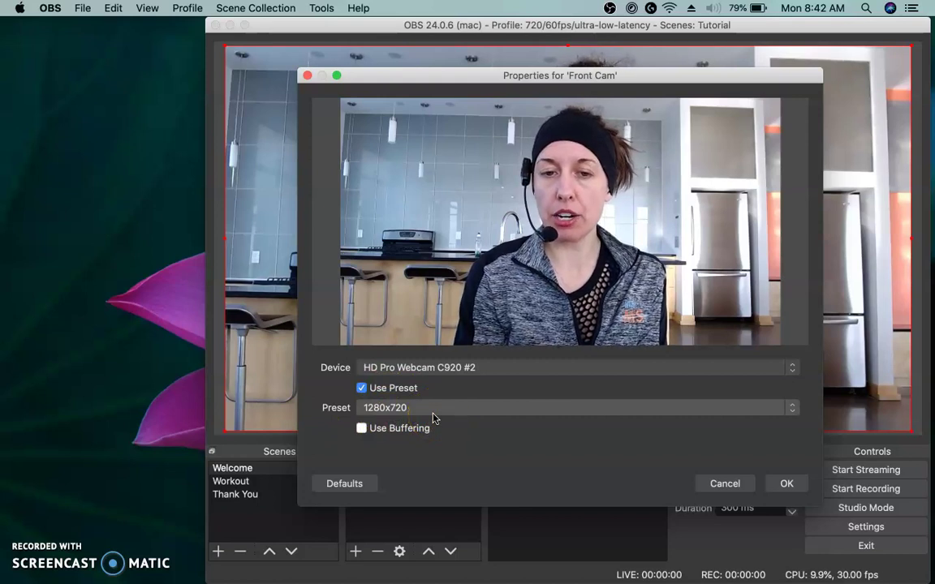
Confirm the Front Cam settings, then shrink the feed and move it toward the top left
{"action": "left_click", "coordinate": [787, 485]}
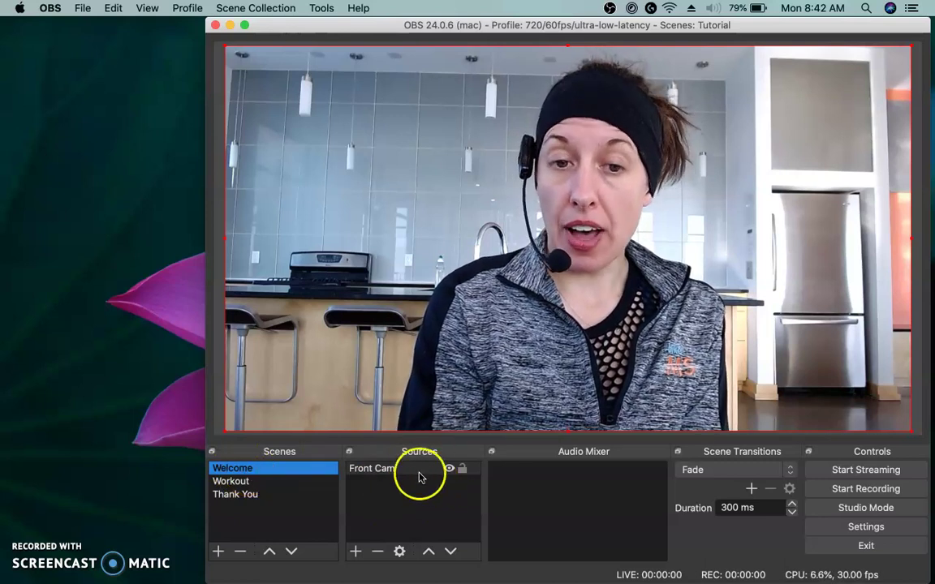
{"action": "left_click", "coordinate": [384, 471]}
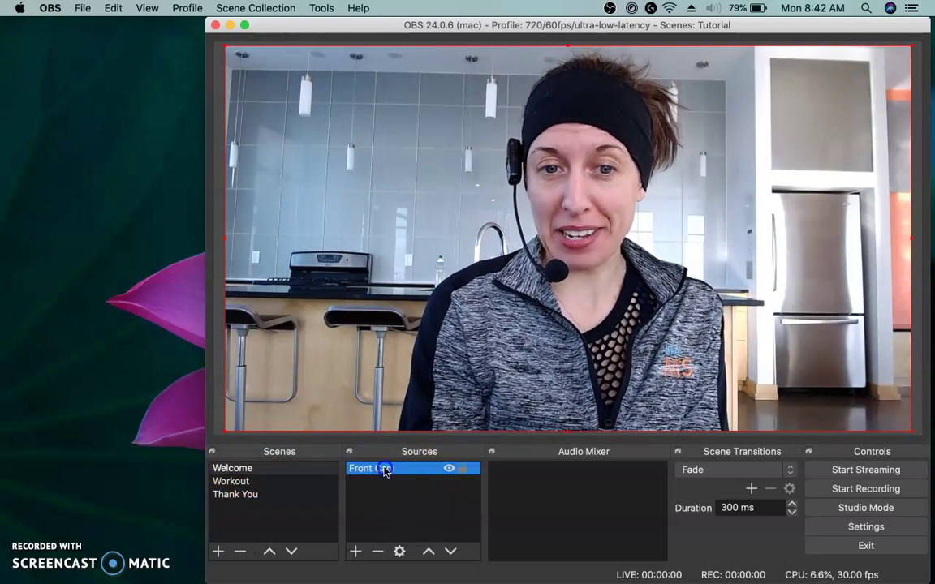
{"action": "left_click", "coordinate": [411, 469]}
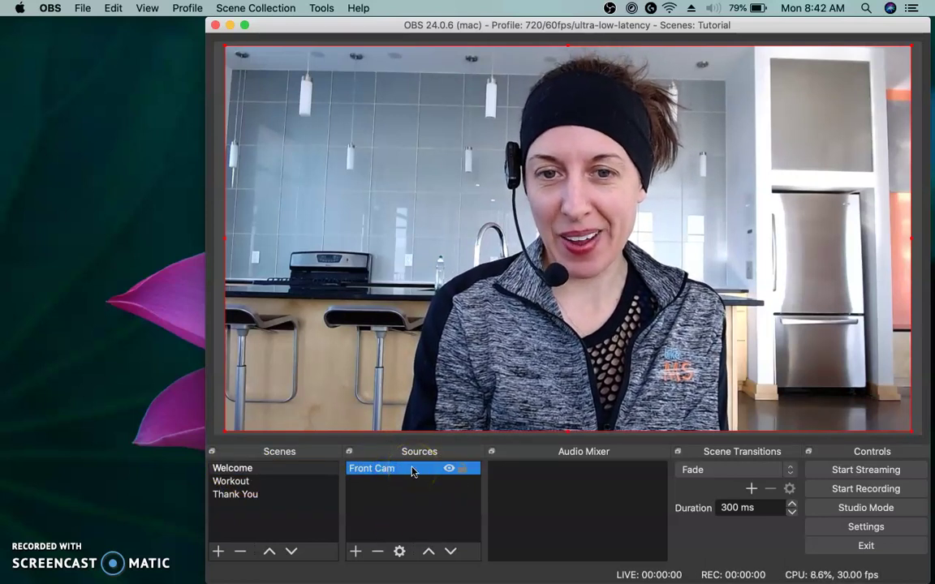
{"action": "left_click_drag", "start_coordinate": [387, 177], "coordinate": [381, 154]}
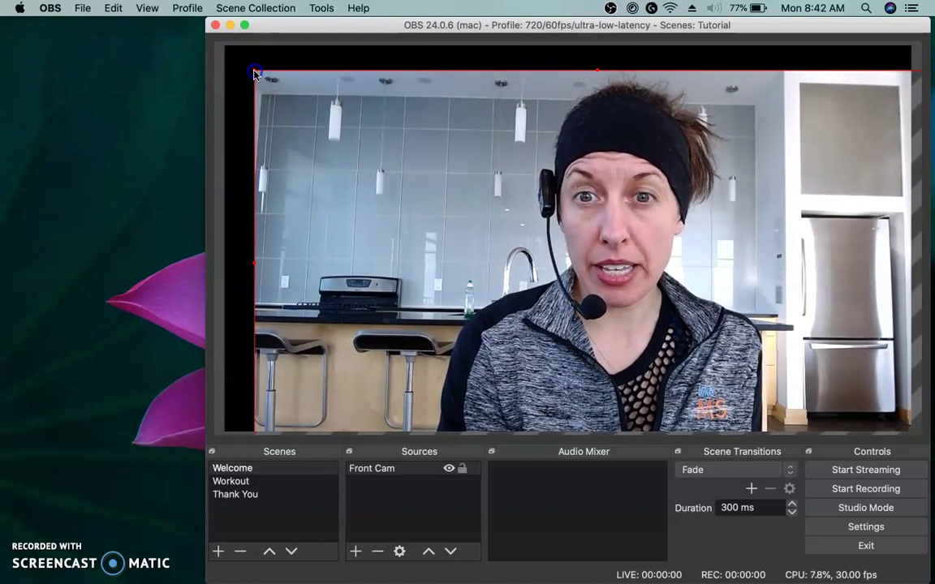
{"action": "left_click_drag", "start_coordinate": [253, 74], "coordinate": [362, 203]}
{"action": "right_click", "coordinate": [678, 268]}
{"action": "left_click", "coordinate": [538, 267]}
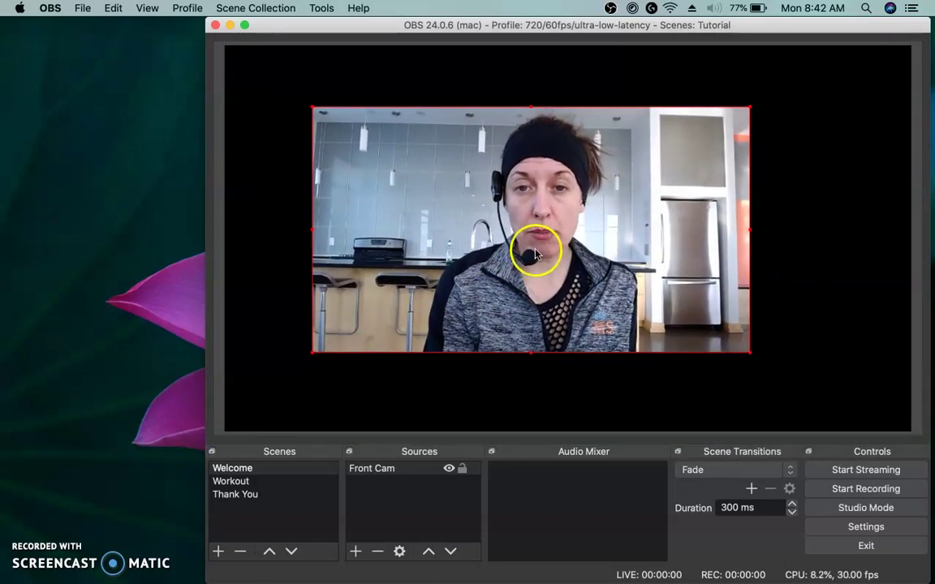
{"action": "left_click_drag", "start_coordinate": [601, 270], "coordinate": [640, 280]}
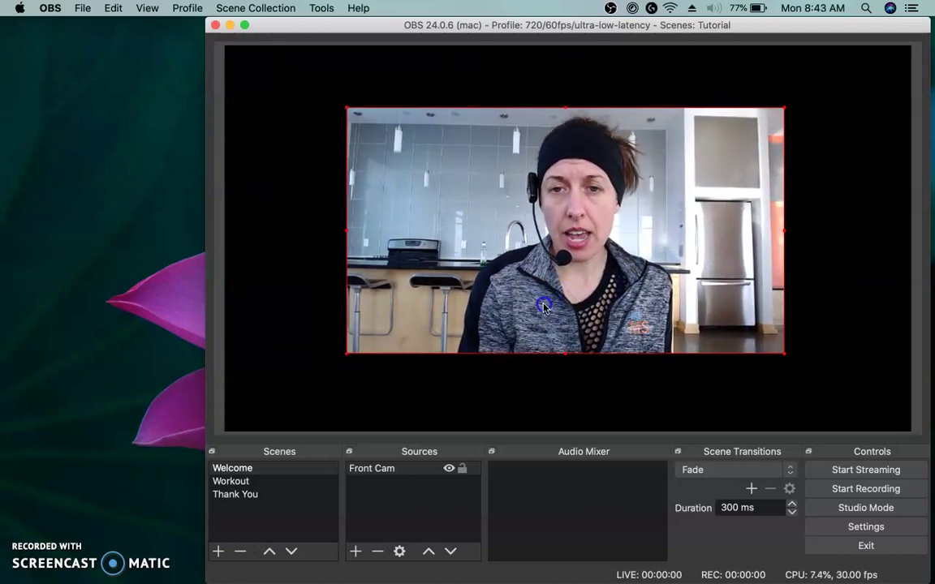
{"action": "left_click_drag", "start_coordinate": [555, 307], "coordinate": [394, 219]}
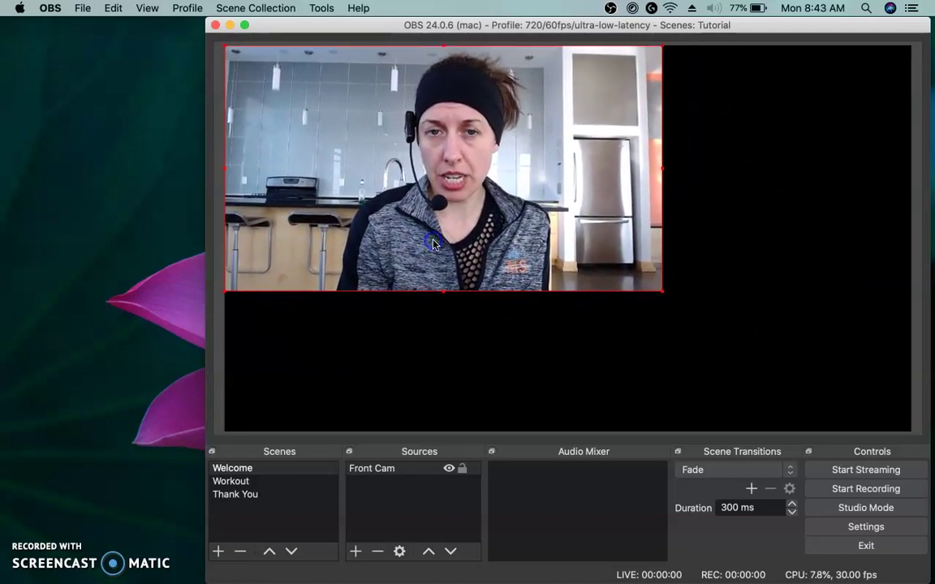
{"action": "left_click_drag", "start_coordinate": [545, 219], "coordinate": [583, 240]}
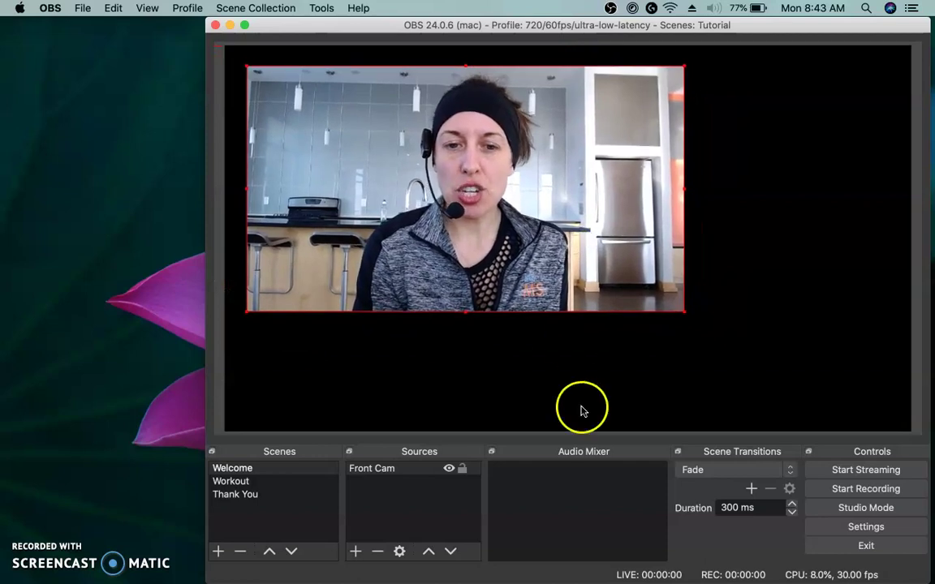
Toggle the Front Cam lock, unlocking it to move the feed left and up
{"action": "left_click", "coordinate": [463, 471]}
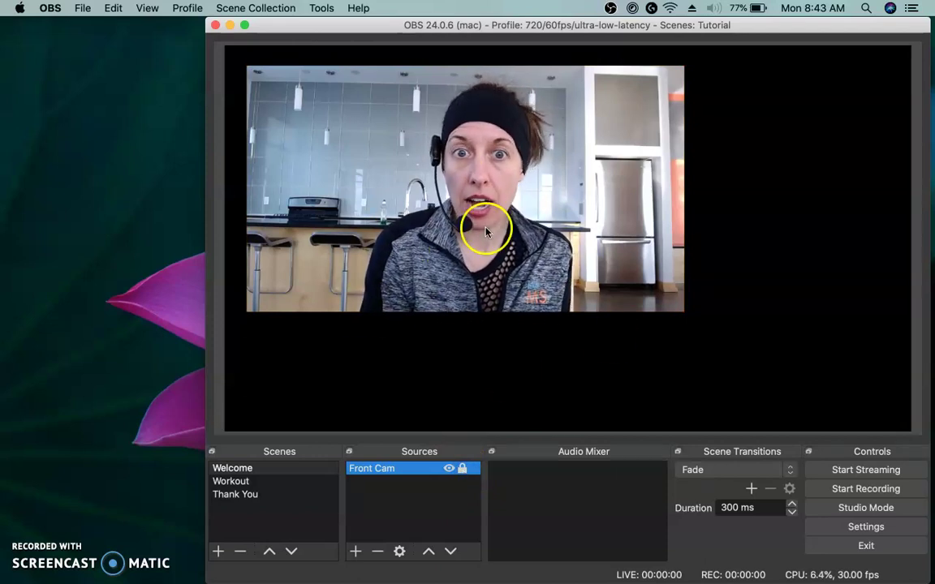
{"action": "left_click", "coordinate": [413, 212]}
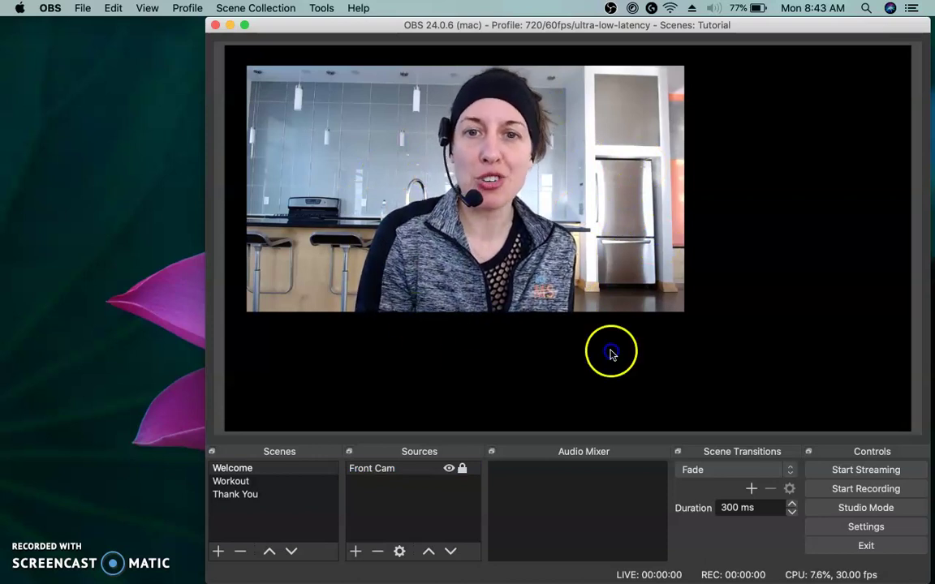
{"action": "left_click", "coordinate": [659, 296]}
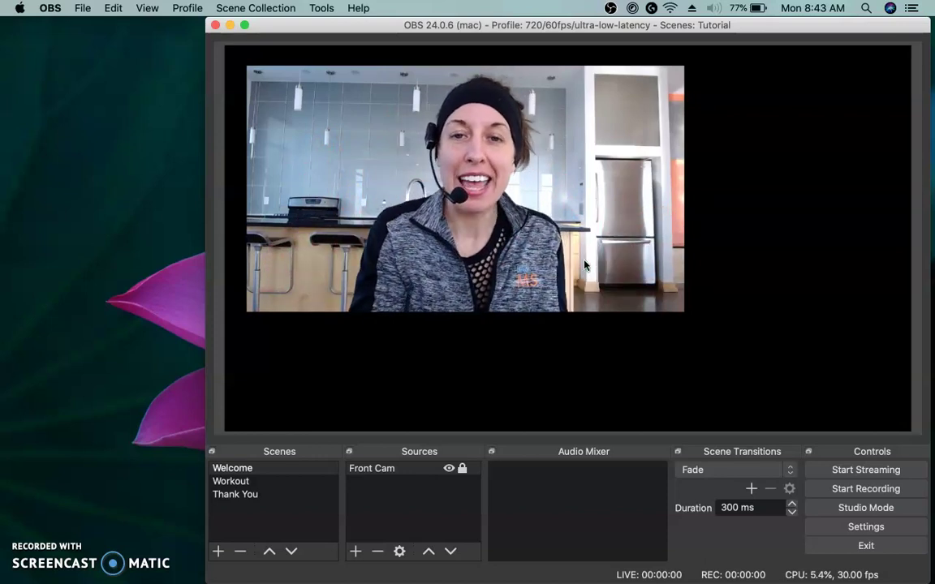
{"action": "left_click", "coordinate": [462, 469]}
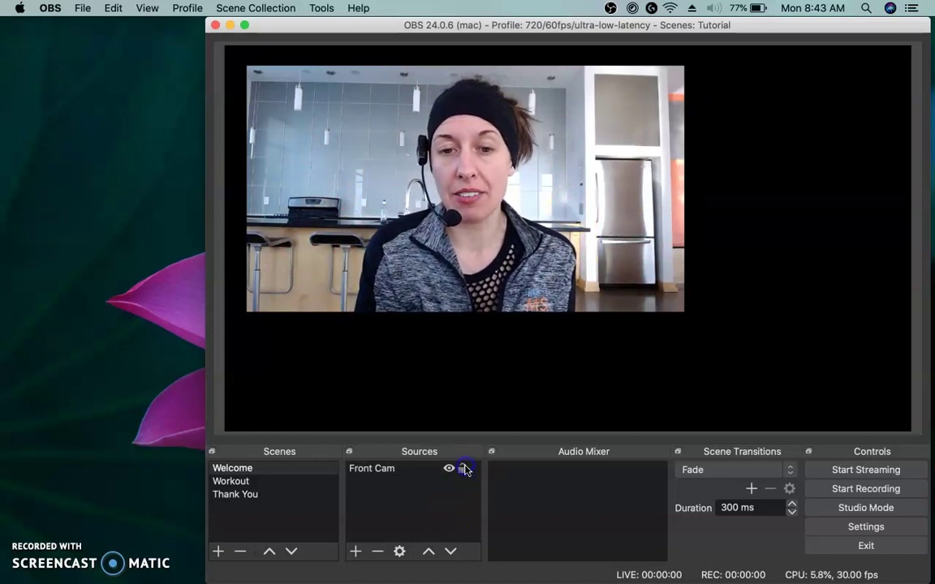
{"action": "left_click_drag", "start_coordinate": [487, 246], "coordinate": [643, 298]}
{"action": "left_click", "coordinate": [462, 469]}
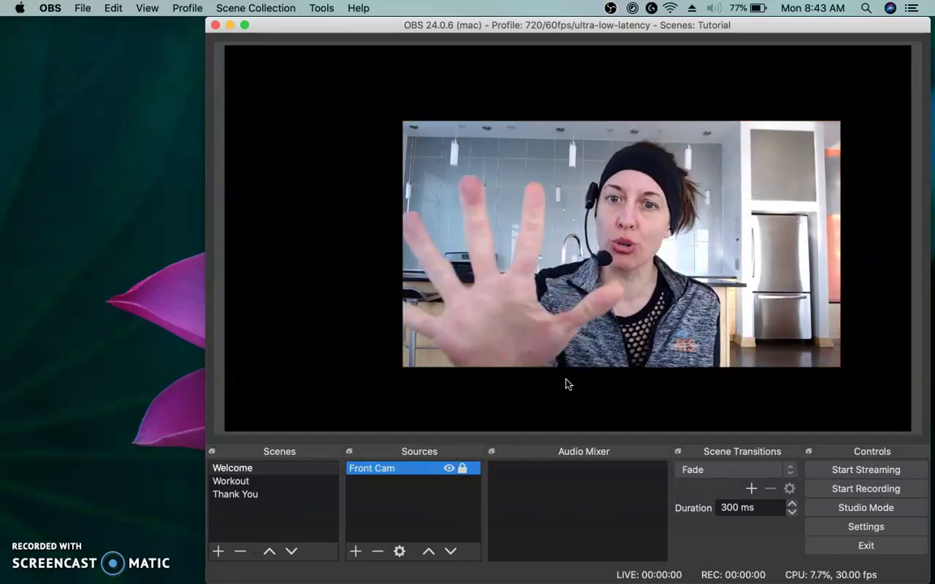
{"action": "left_click", "coordinate": [462, 469]}
{"action": "left_click_drag", "start_coordinate": [601, 281], "coordinate": [449, 240]}
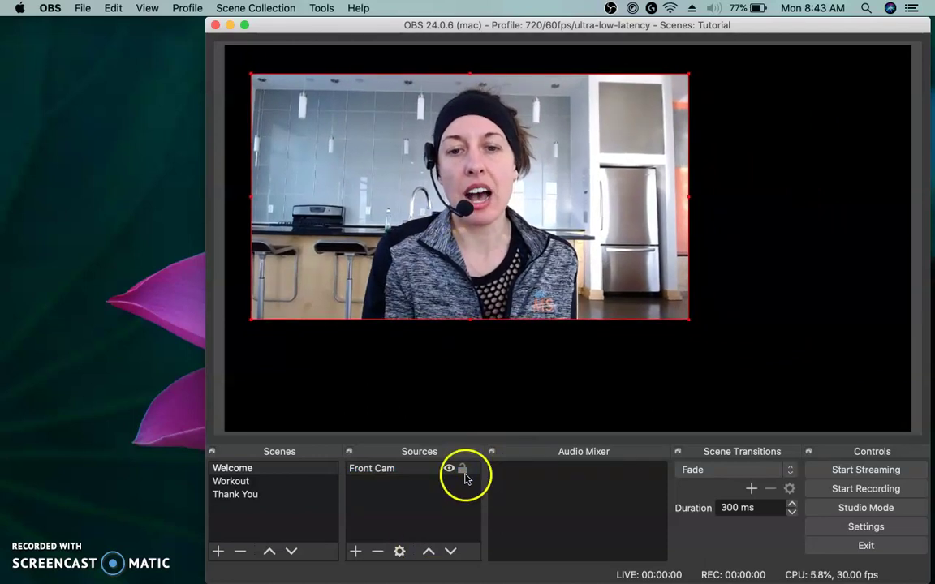
Lock Front Cam in the upper left and toggle its visibility off and back on
{"action": "left_click", "coordinate": [463, 472]}
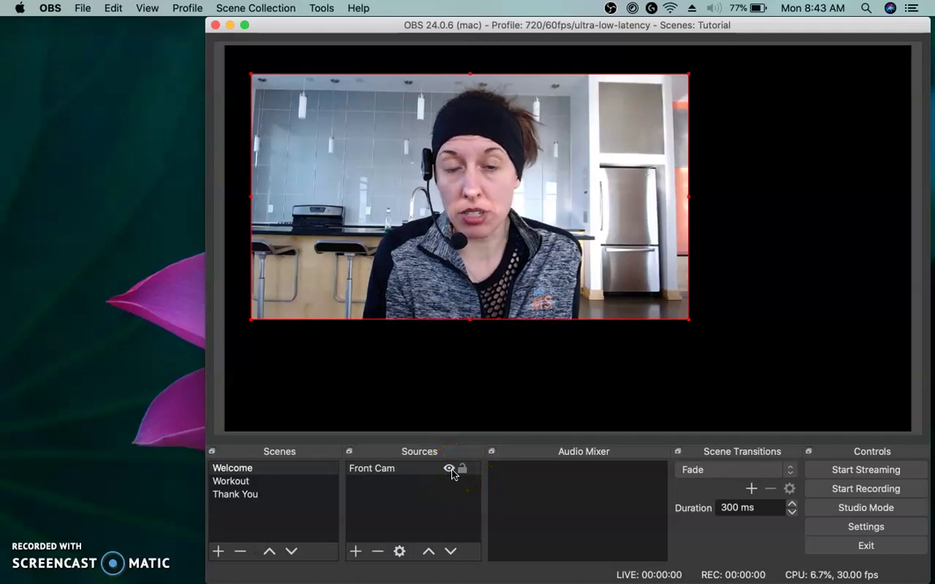
{"action": "left_click", "coordinate": [450, 470]}
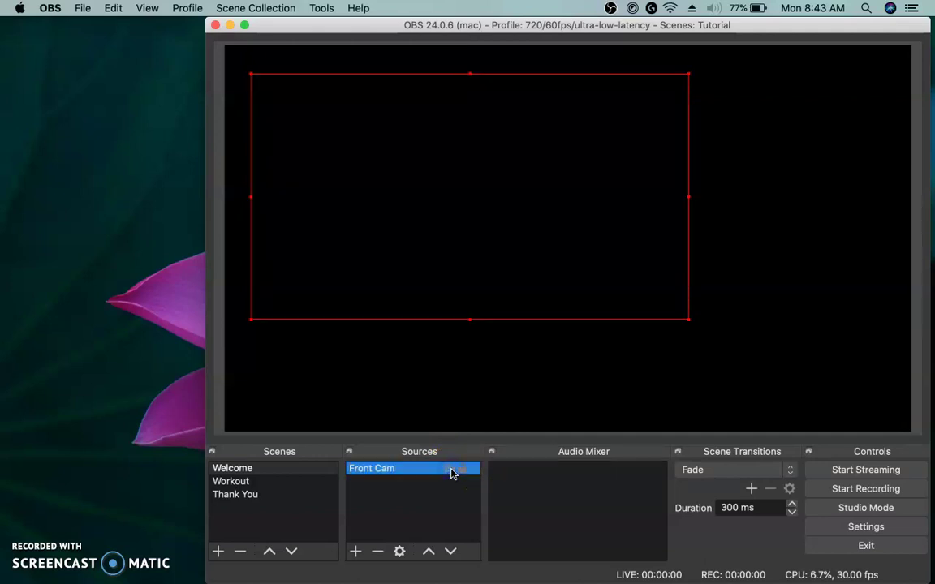
{"action": "left_click", "coordinate": [452, 472]}
{"action": "left_click", "coordinate": [452, 471]}
{"action": "left_click", "coordinate": [452, 472]}
{"action": "left_click", "coordinate": [452, 472]}
{"action": "left_click", "coordinate": [453, 471]}
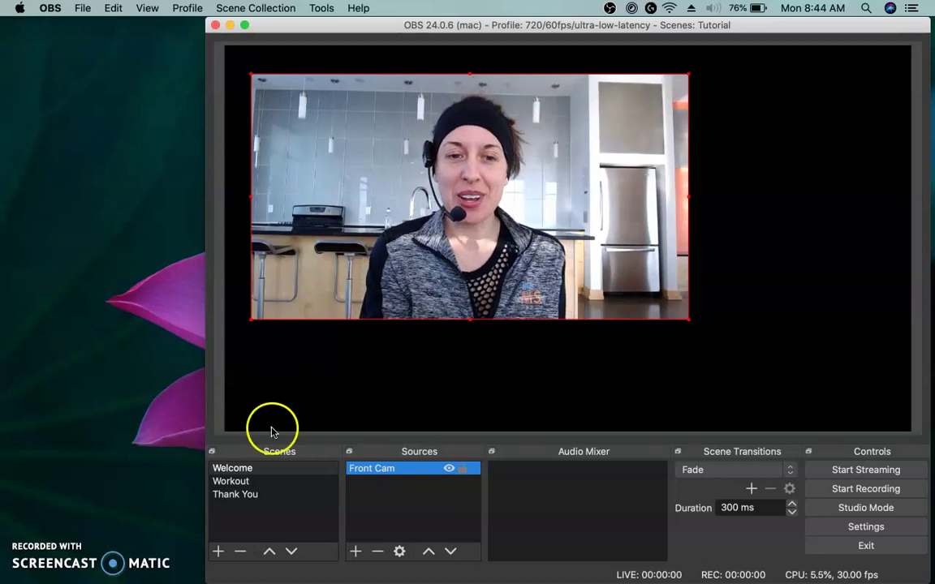
Add the existing Front Cam source to the Workout scene
{"action": "left_click", "coordinate": [240, 484]}
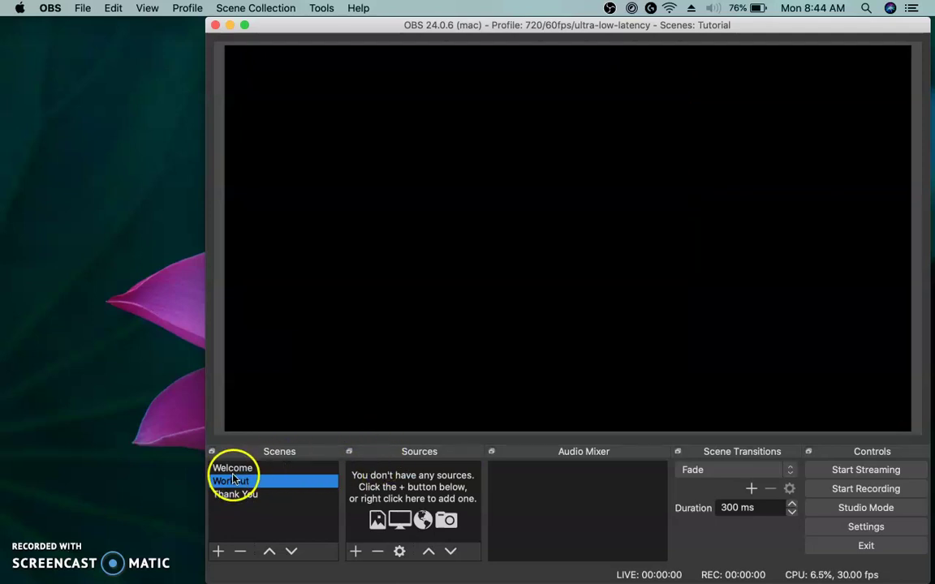
{"action": "left_click", "coordinate": [357, 552]}
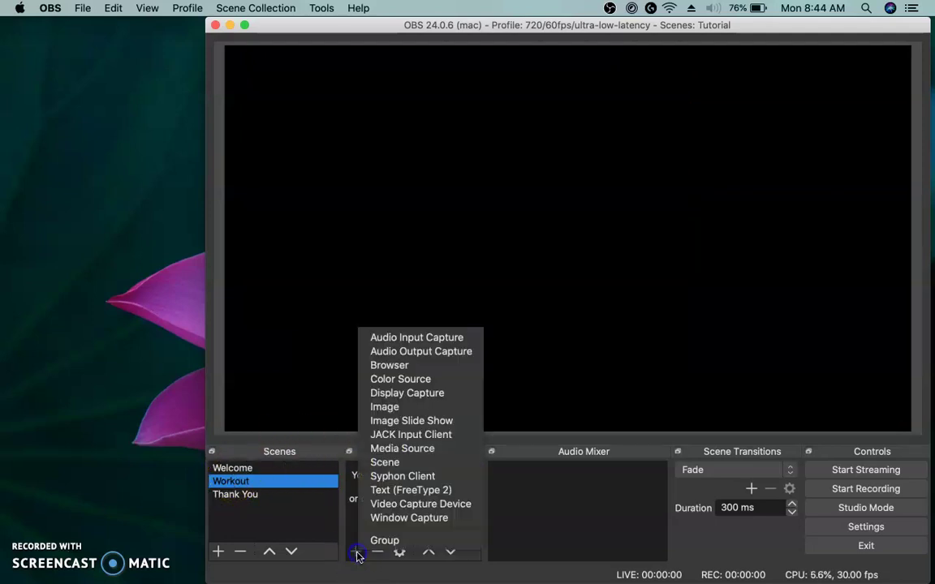
{"action": "left_click", "coordinate": [409, 504]}
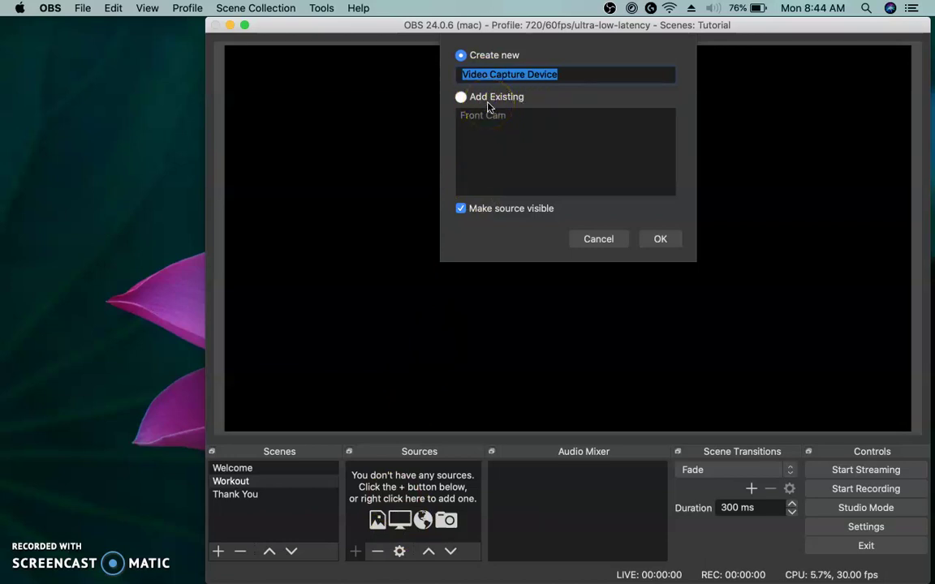
{"action": "left_click", "coordinate": [465, 107]}
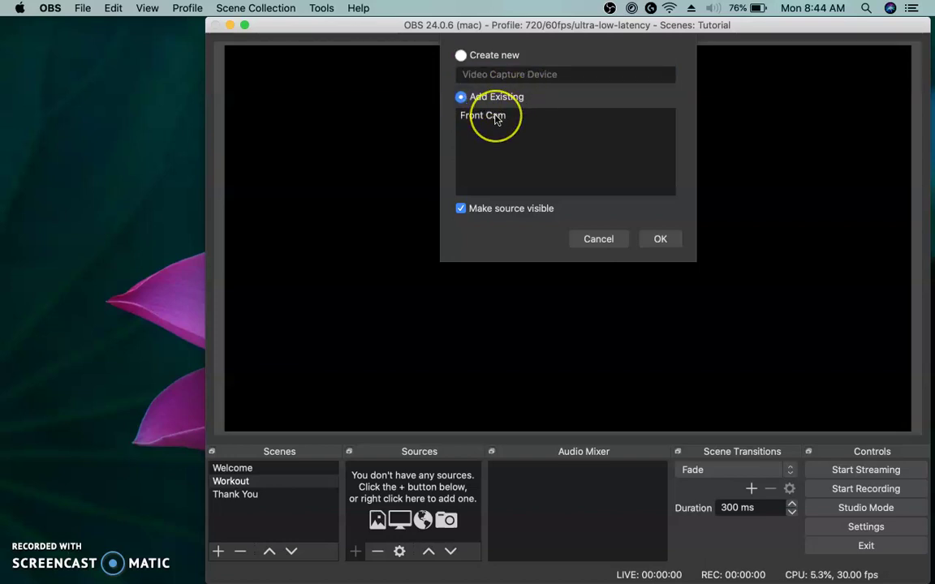
{"action": "left_click", "coordinate": [497, 117]}
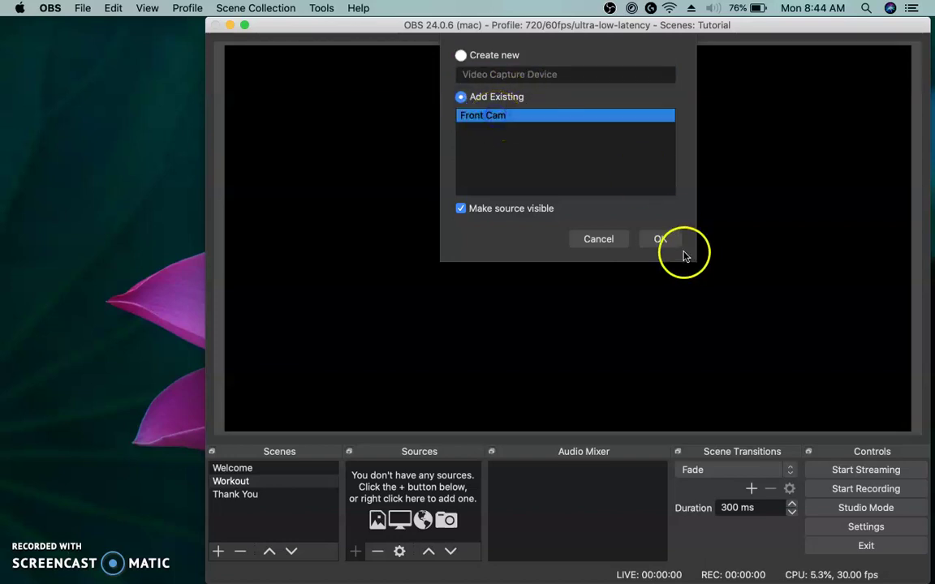
{"action": "left_click", "coordinate": [662, 239]}
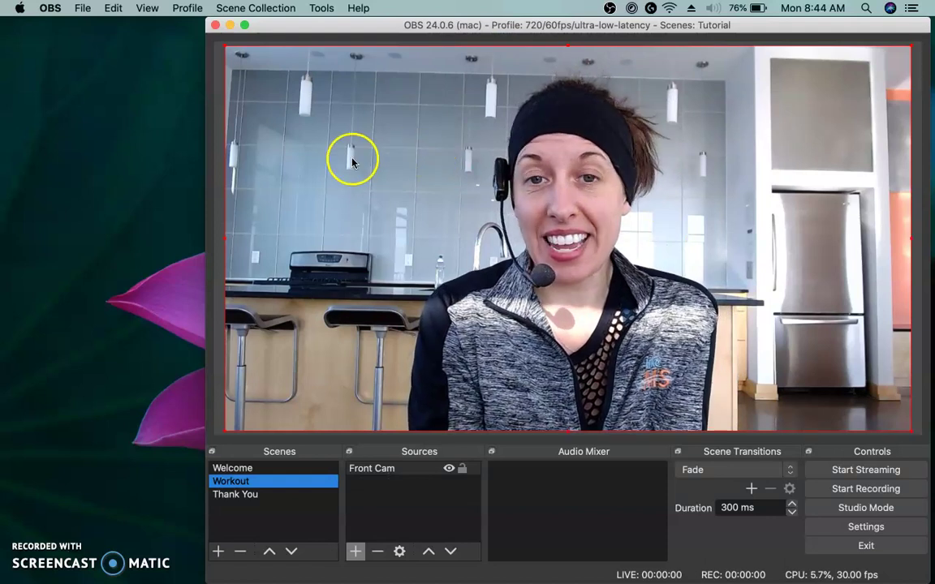
Resize the Workout Front Cam and place it on the right side of the canvas
{"action": "left_click_drag", "start_coordinate": [350, 157], "coordinate": [407, 193]}
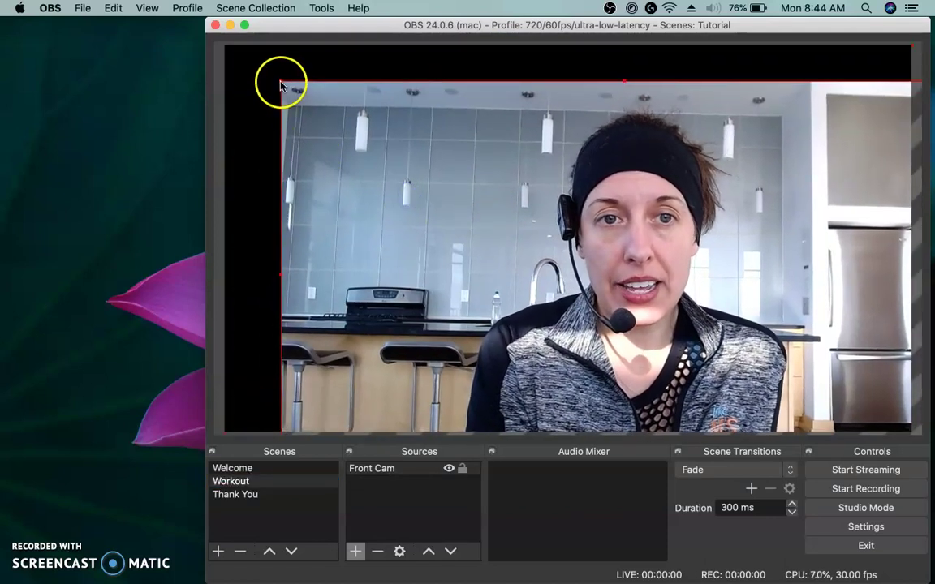
{"action": "left_click_drag", "start_coordinate": [280, 84], "coordinate": [631, 280]}
{"action": "left_click_drag", "start_coordinate": [738, 349], "coordinate": [696, 123]}
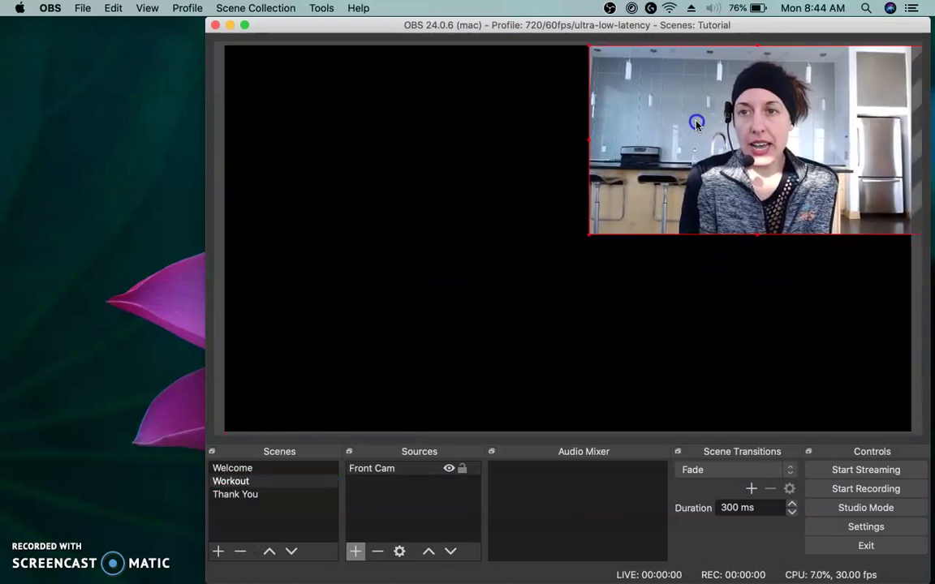
{"action": "left_click_drag", "start_coordinate": [587, 234], "coordinate": [539, 352]}
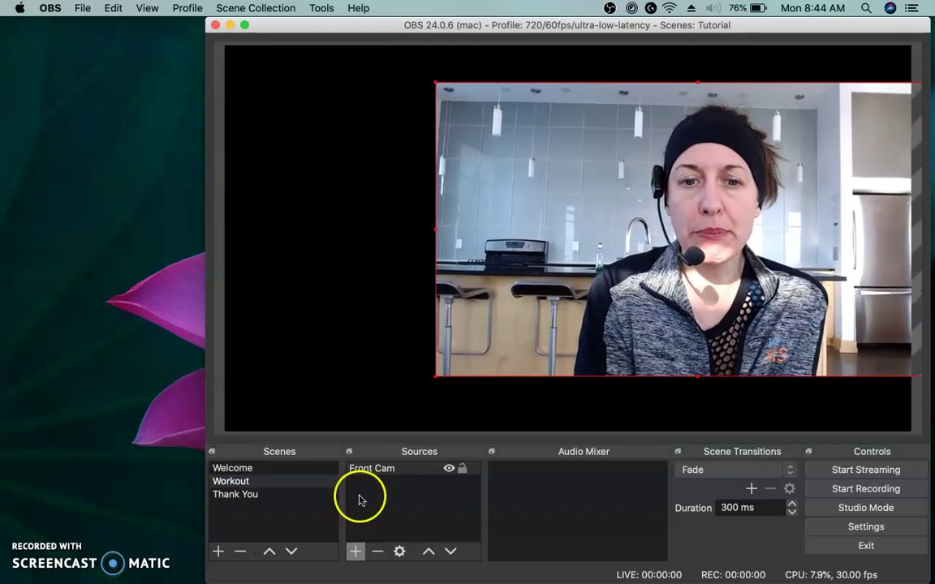
Add the existing Front Cam source to the Thank You scene
{"action": "left_click", "coordinate": [247, 496]}
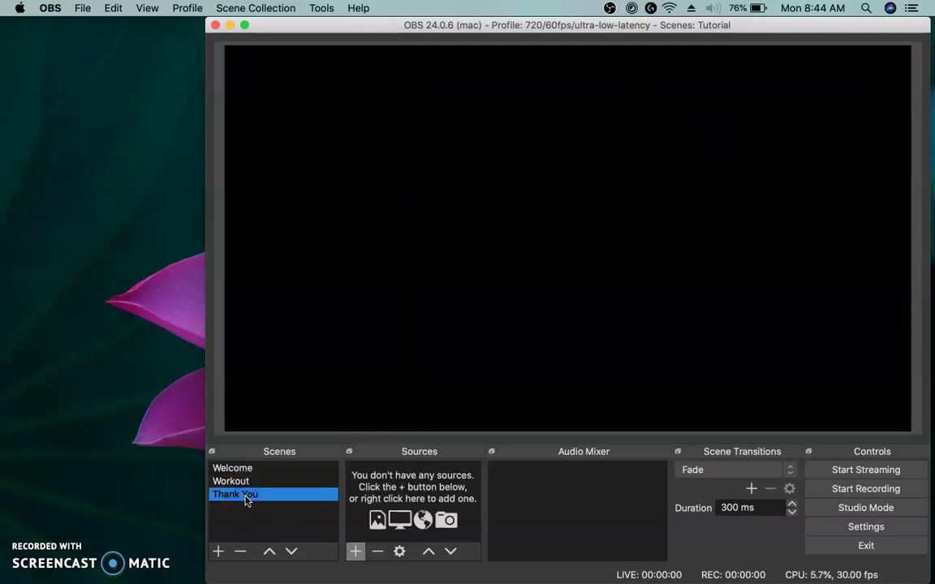
{"action": "left_click", "coordinate": [355, 553]}
{"action": "left_click", "coordinate": [409, 504]}
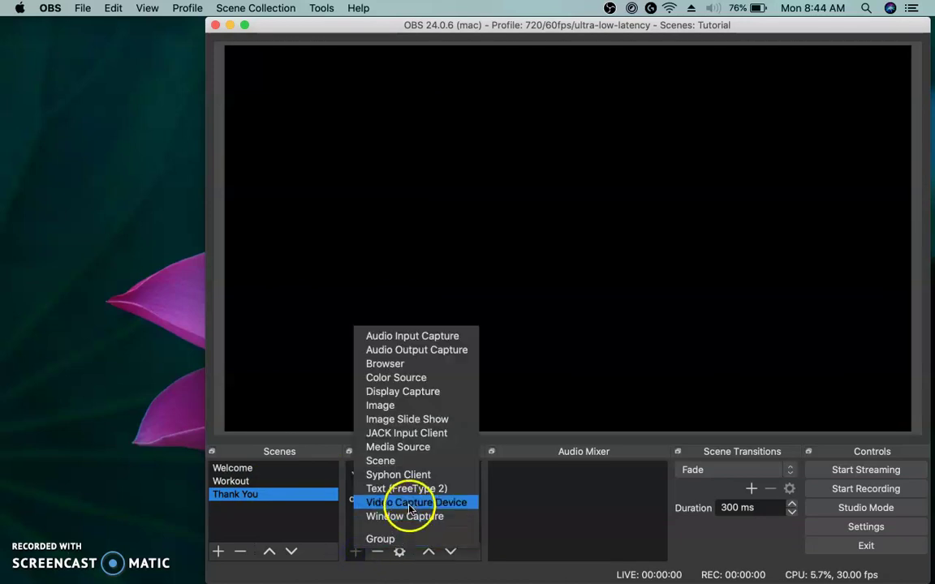
{"action": "left_click", "coordinate": [461, 95]}
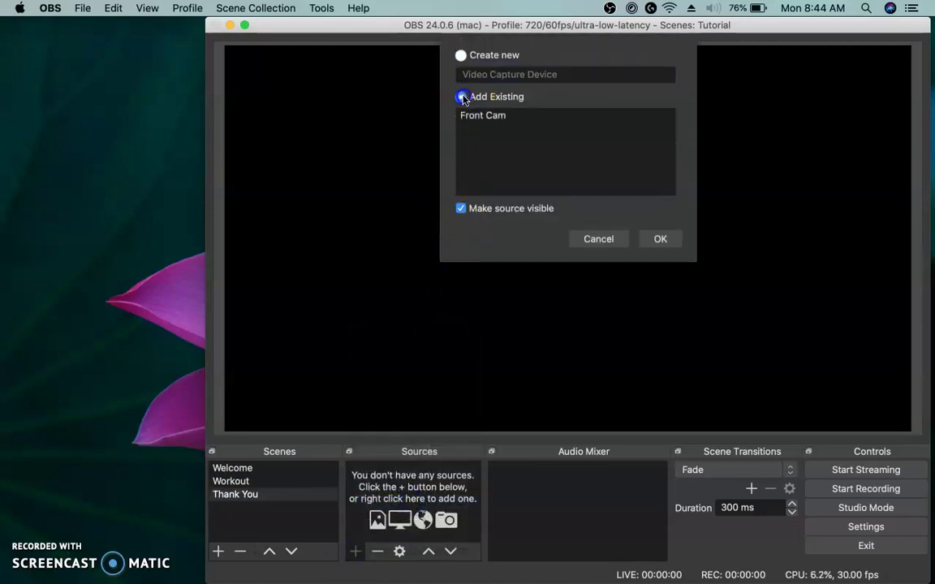
{"action": "left_click", "coordinate": [487, 119]}
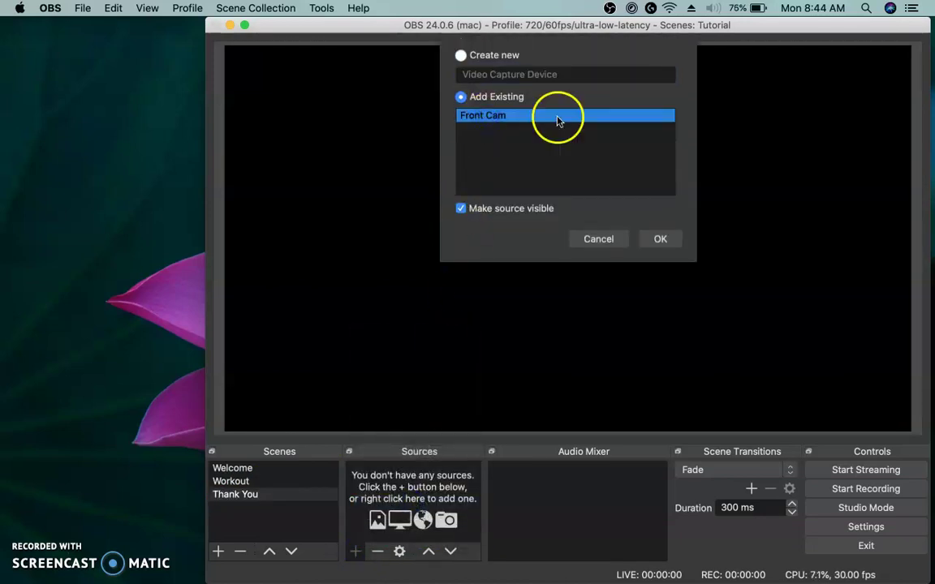
{"action": "left_click", "coordinate": [662, 239]}
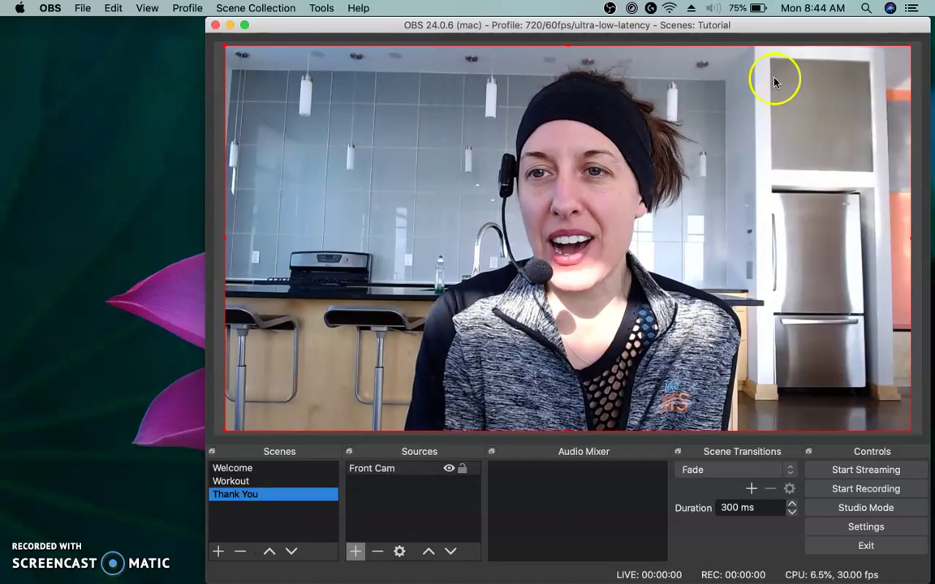
Shrink the Thank You Front Cam and move it to the bottom, right of centre
{"action": "left_click", "coordinate": [912, 49]}
{"action": "left_click_drag", "start_coordinate": [913, 49], "coordinate": [655, 261]}
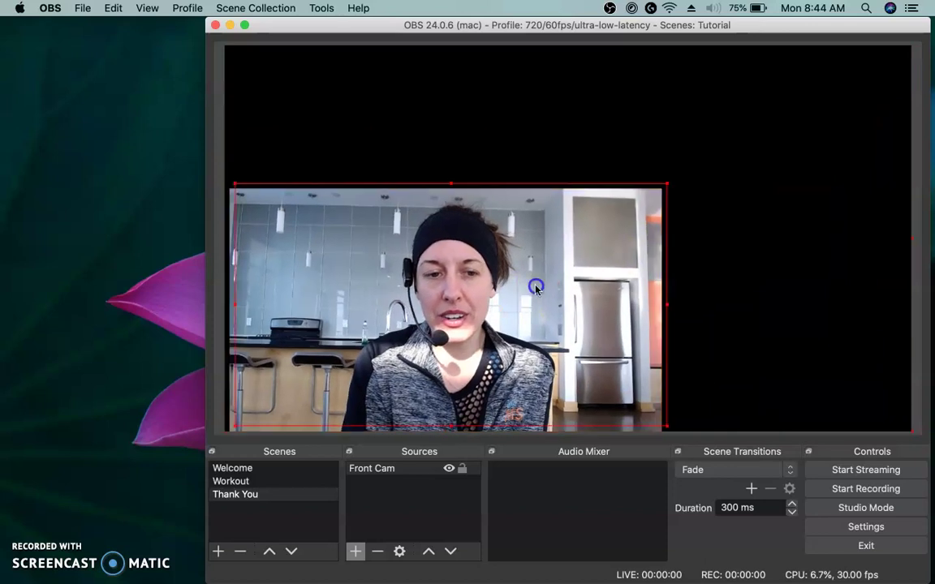
{"action": "left_click_drag", "start_coordinate": [536, 282], "coordinate": [655, 310]}
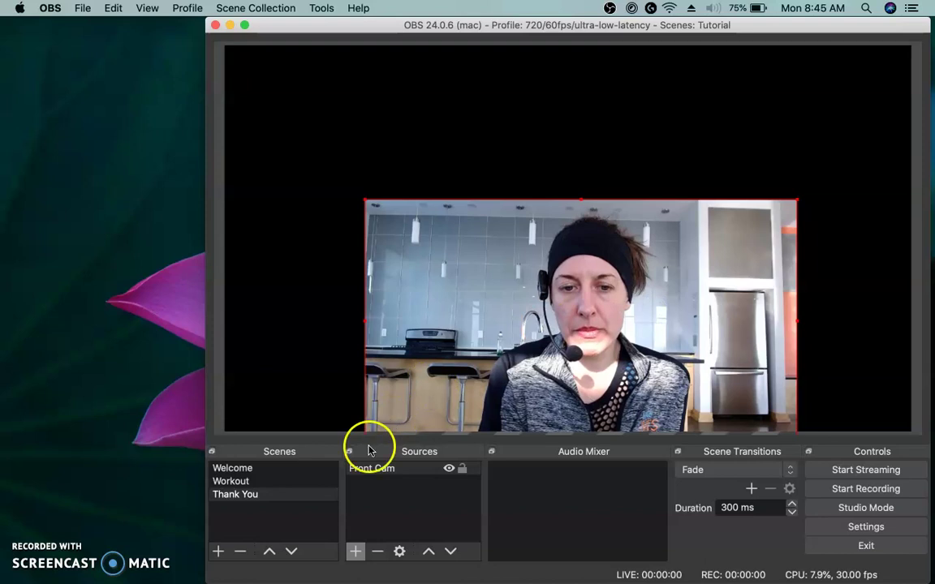
Drag Welcome's Front Cam to the upper-left corner, then check Workout and Thank You and return to Welcome
{"action": "left_click", "coordinate": [233, 469]}
{"action": "left_click_drag", "start_coordinate": [439, 198], "coordinate": [332, 168]}
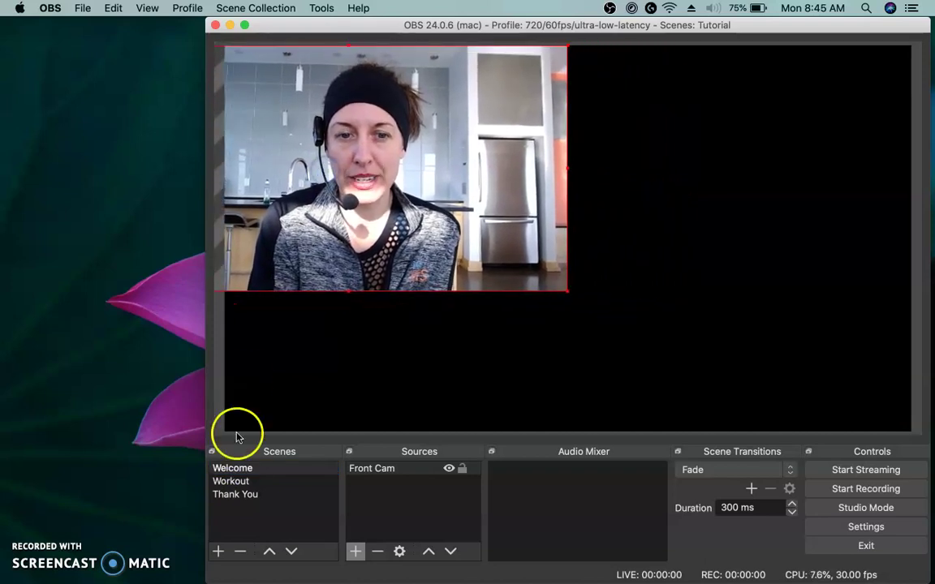
{"action": "left_click", "coordinate": [232, 482]}
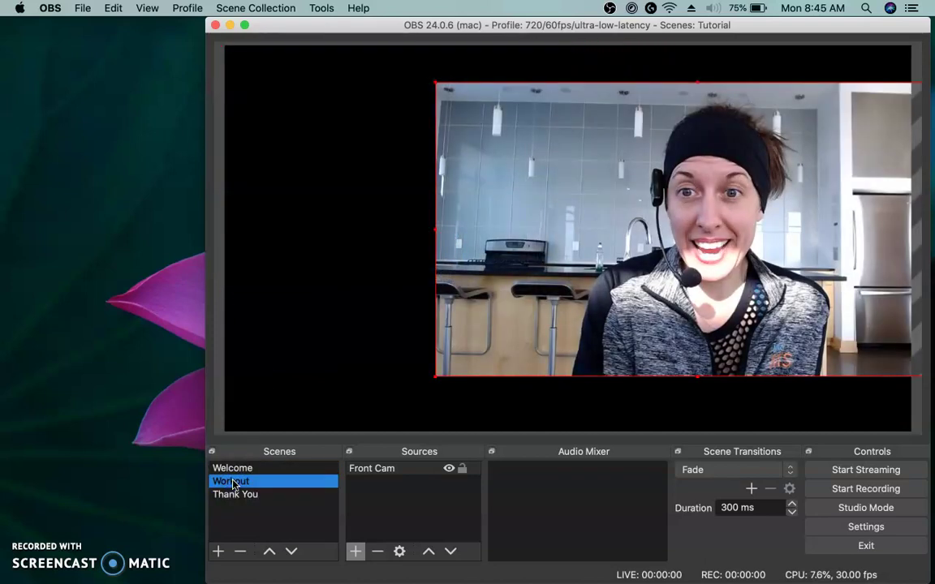
{"action": "left_click", "coordinate": [229, 496]}
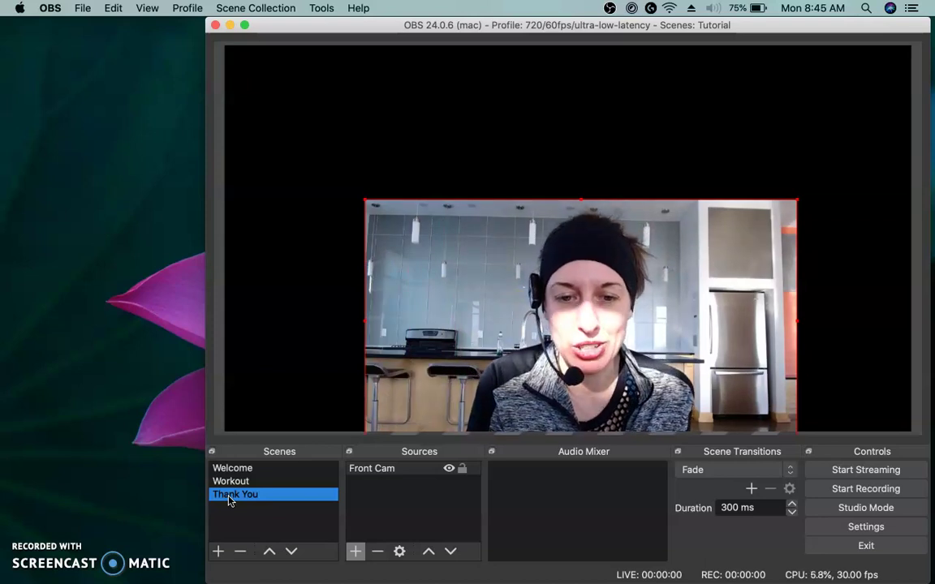
{"action": "left_click", "coordinate": [231, 473]}
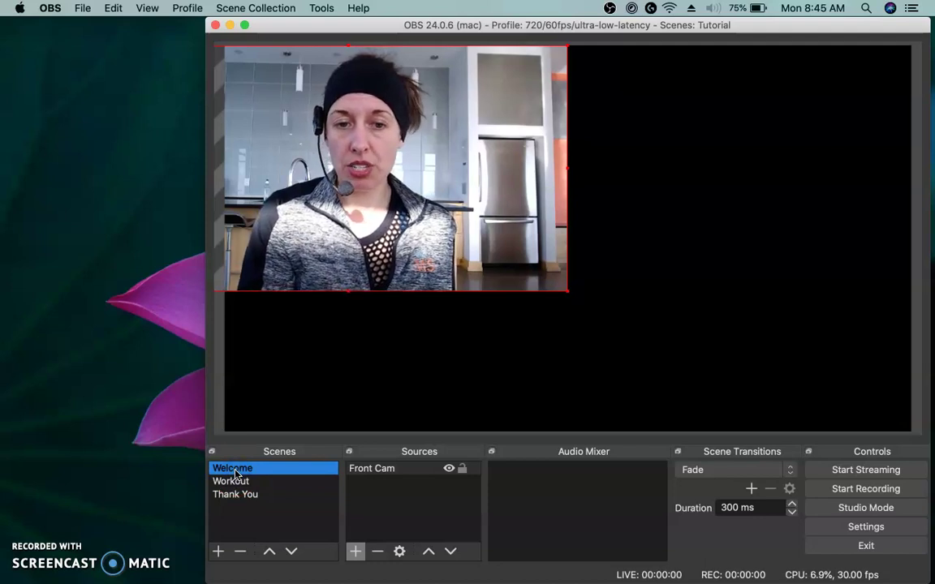
Add an Audio Input Capture named Headset Mic using the USB Audio Device
{"action": "left_click", "coordinate": [354, 552]}
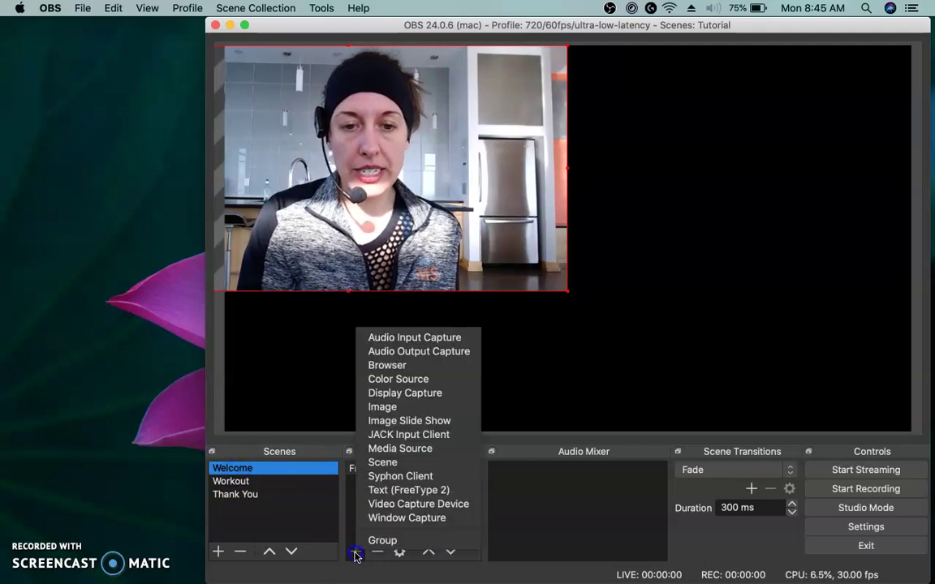
{"action": "left_click", "coordinate": [421, 337]}
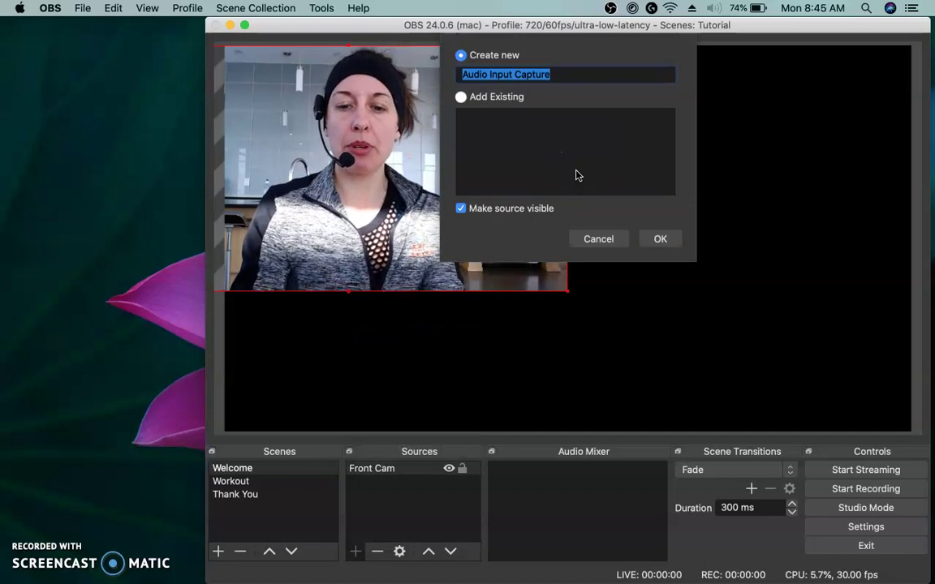
{"action": "type", "text": "Headset"}
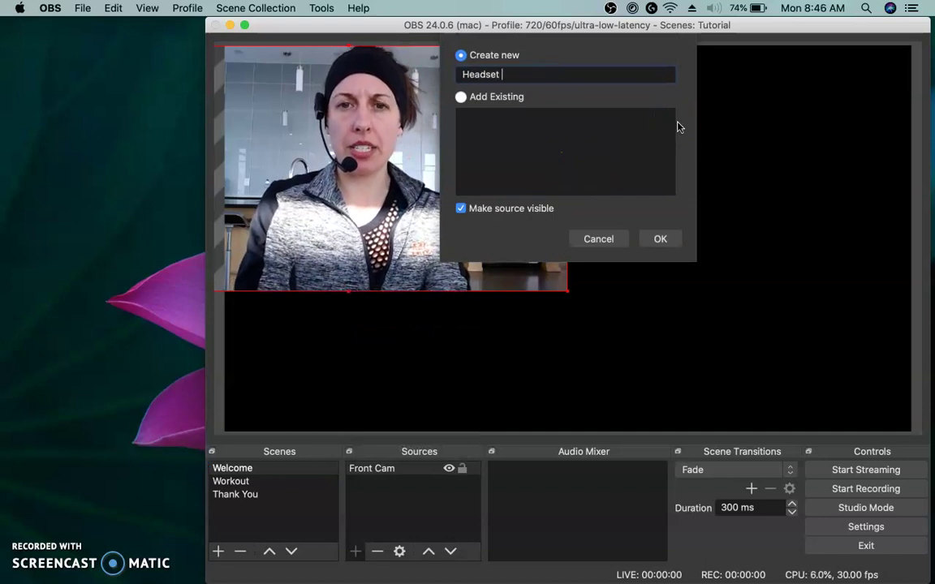
{"action": "type", "text": " Mic"}
{"action": "left_click", "coordinate": [660, 241]}
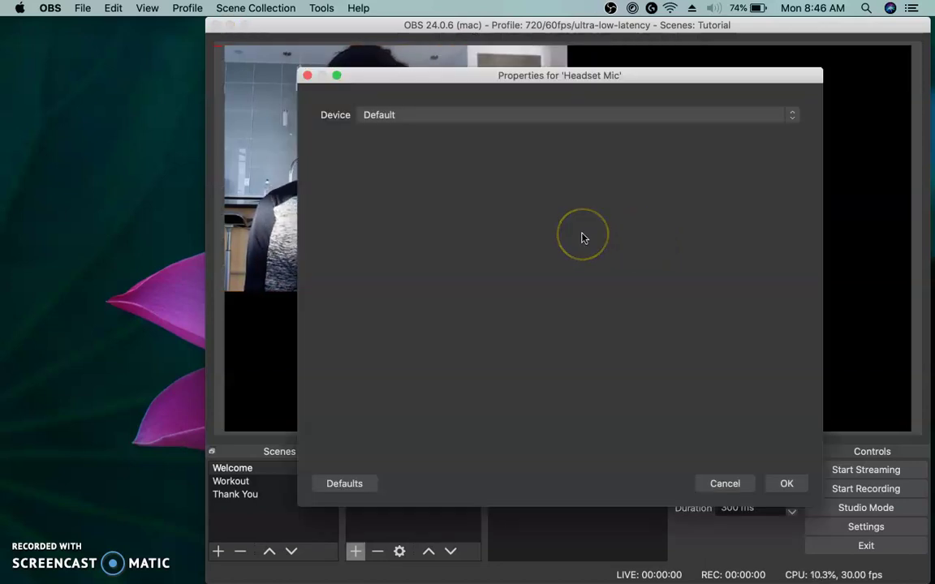
{"action": "left_click", "coordinate": [431, 118]}
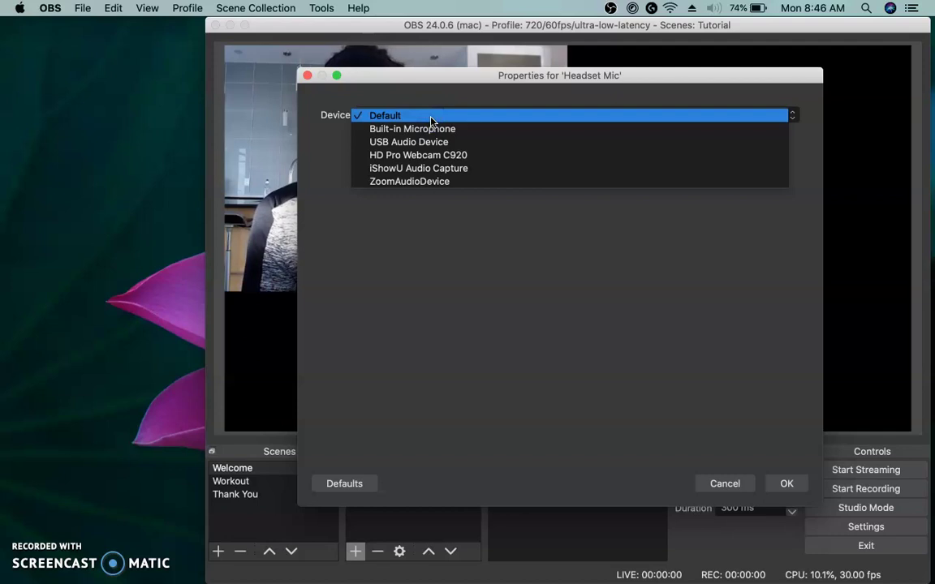
{"action": "left_click_drag", "start_coordinate": [431, 120], "coordinate": [489, 142]}
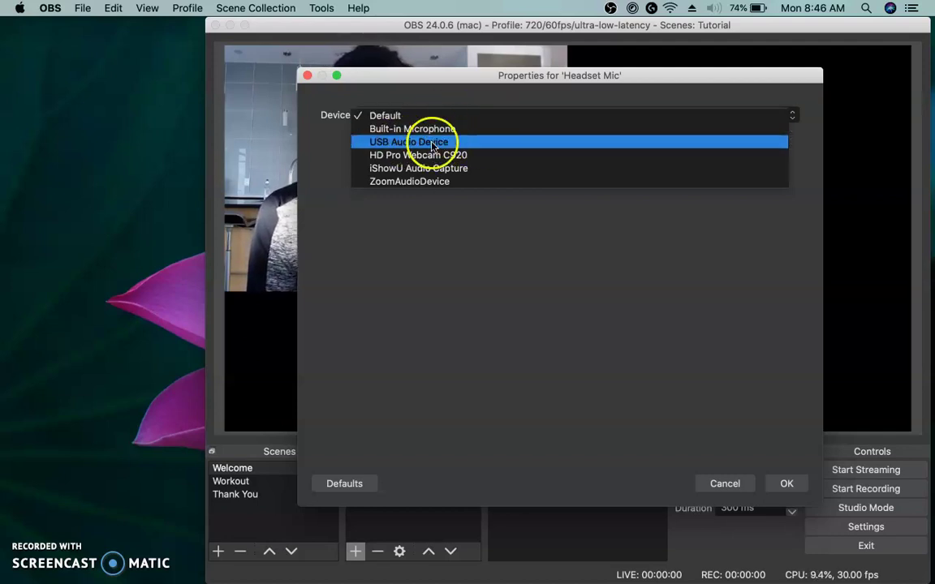
{"action": "left_click_drag", "start_coordinate": [433, 144], "coordinate": [433, 146]}
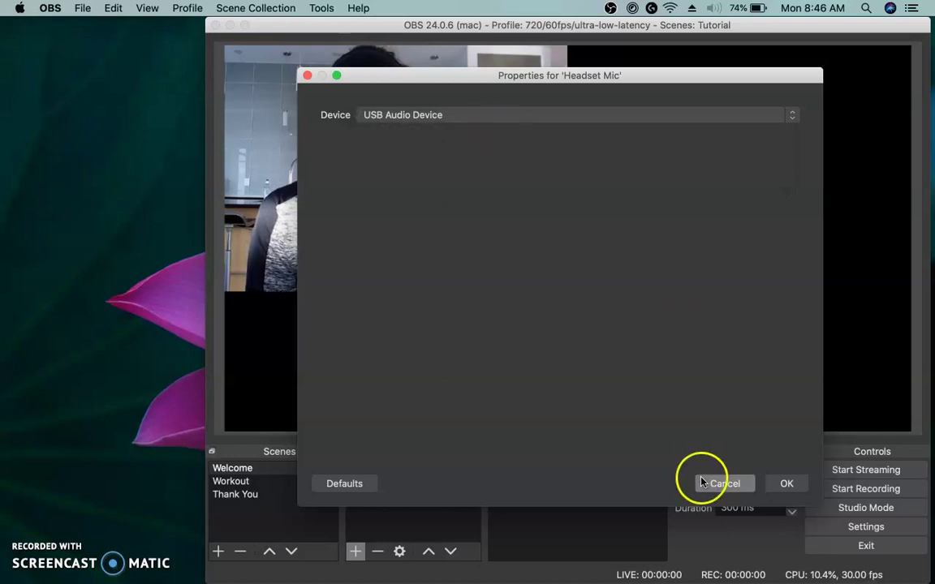
{"action": "left_click", "coordinate": [776, 487]}
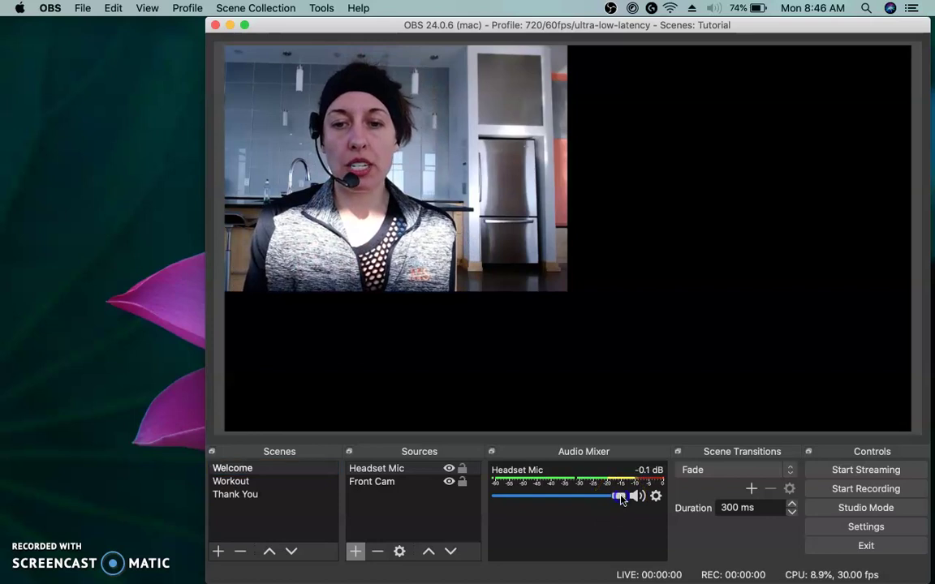
Drag the Headset Mic mixer fader down, then back up to about -5.5 dB
{"action": "left_click_drag", "start_coordinate": [620, 496], "coordinate": [611, 501]}
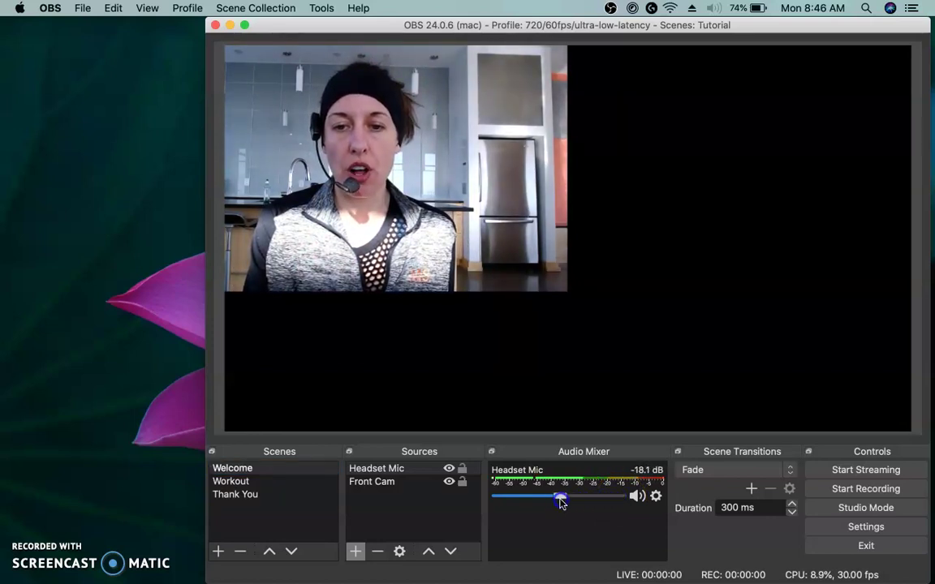
{"action": "left_click_drag", "start_coordinate": [533, 503], "coordinate": [518, 503]}
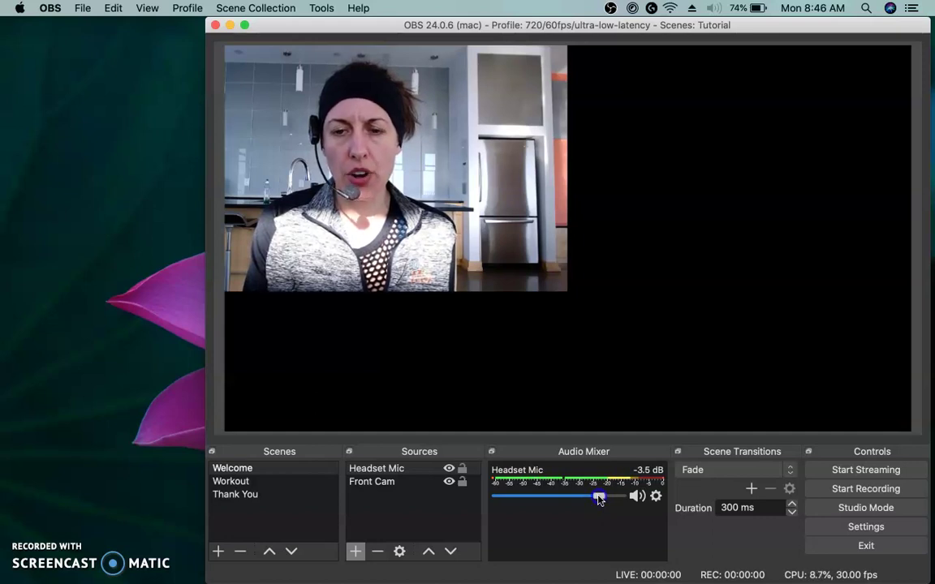
{"action": "left_click_drag", "start_coordinate": [600, 500], "coordinate": [562, 501]}
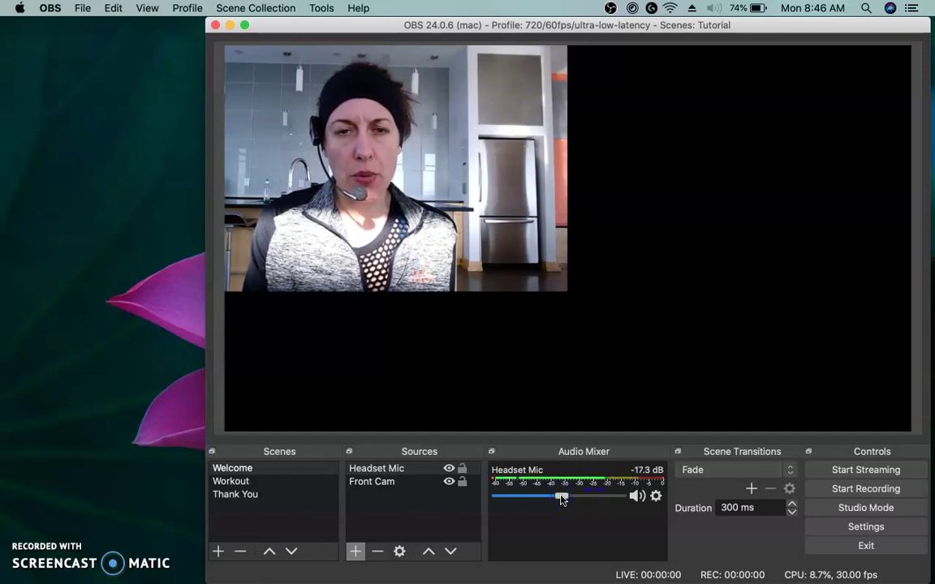
{"action": "left_click_drag", "start_coordinate": [562, 500], "coordinate": [591, 500]}
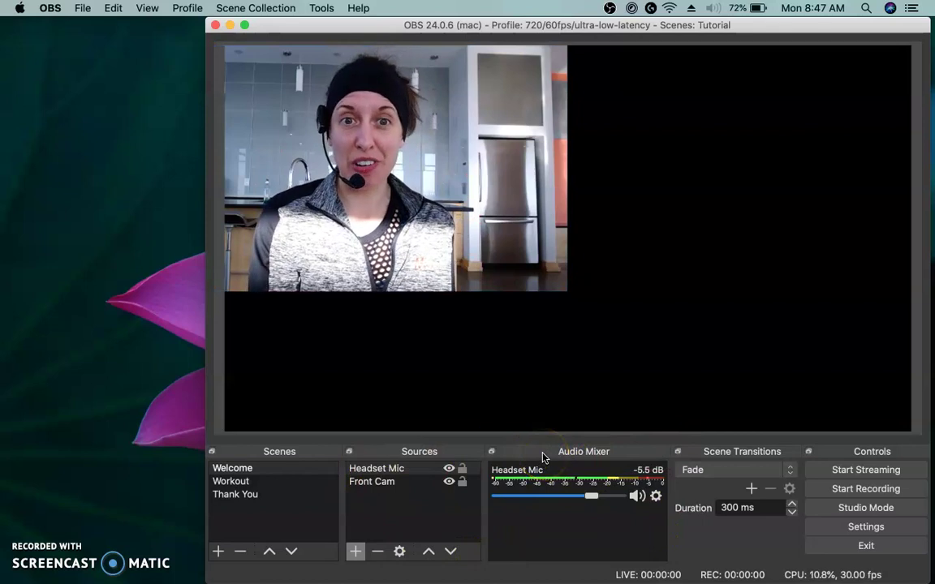
Add the existing Headset Mic audio input capture to the Workout scene
{"action": "left_click", "coordinate": [240, 484]}
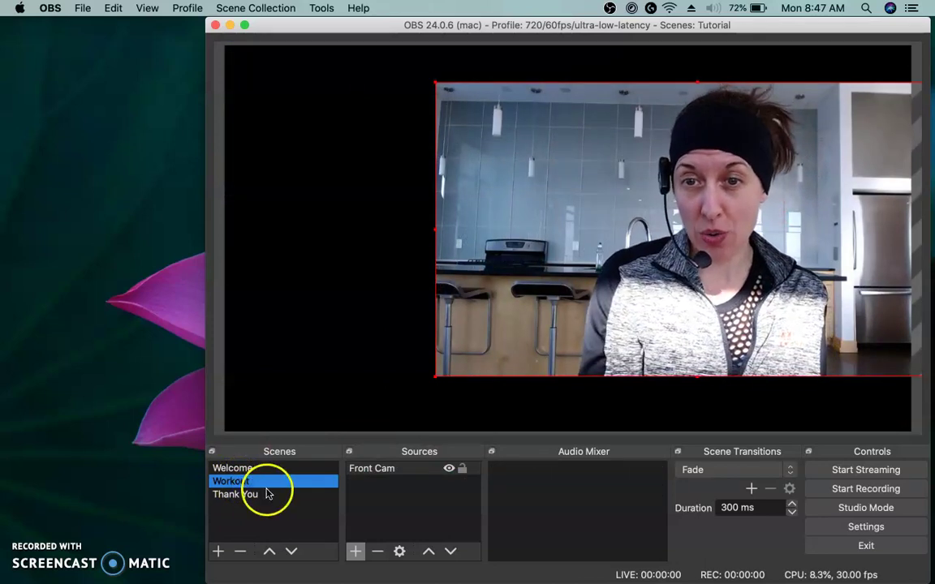
{"action": "left_click", "coordinate": [355, 554]}
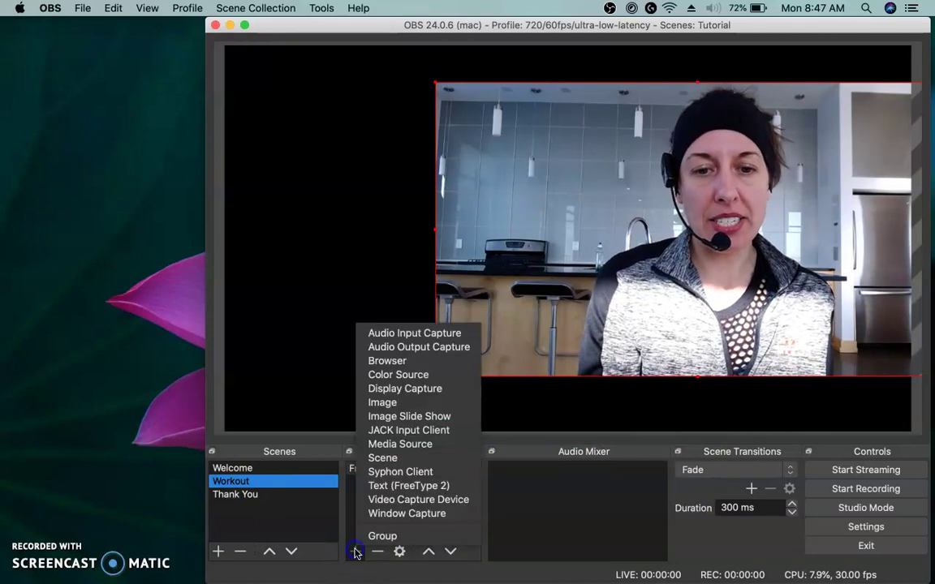
{"action": "left_click", "coordinate": [414, 333]}
{"action": "left_click", "coordinate": [461, 97]}
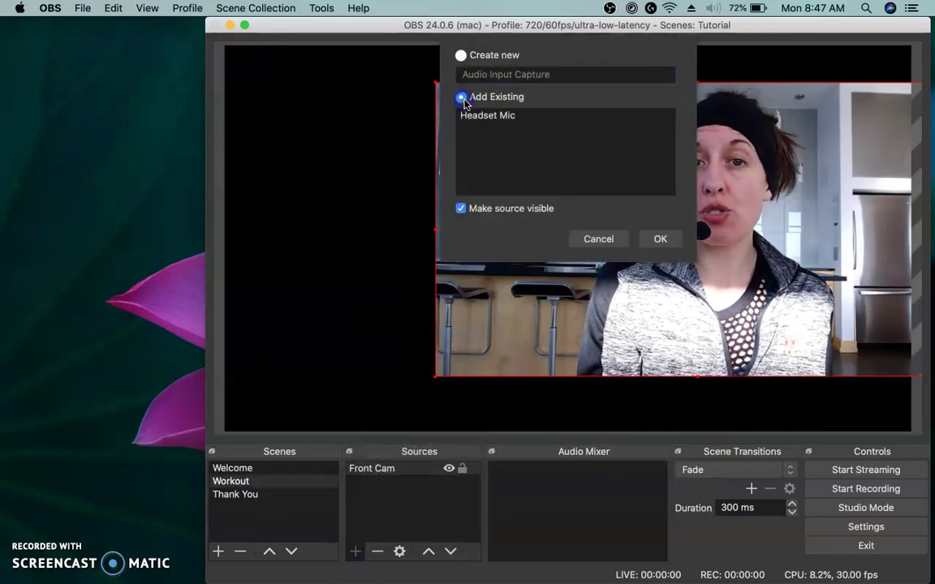
{"action": "left_click", "coordinate": [500, 116]}
{"action": "left_click", "coordinate": [666, 239]}
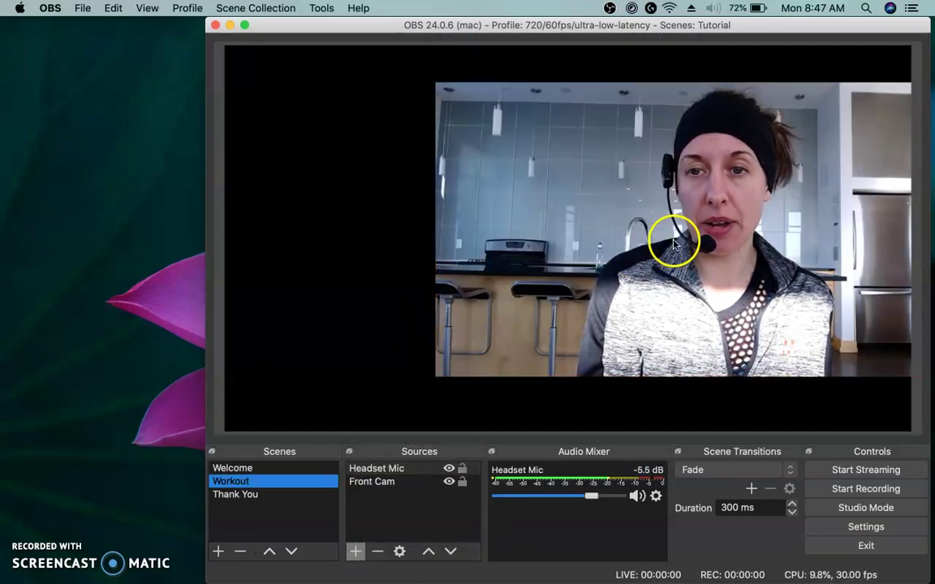
Add the existing Headset Mic to the Thank You scene, then check all three scenes
{"action": "left_click", "coordinate": [232, 493]}
{"action": "left_click", "coordinate": [355, 552]}
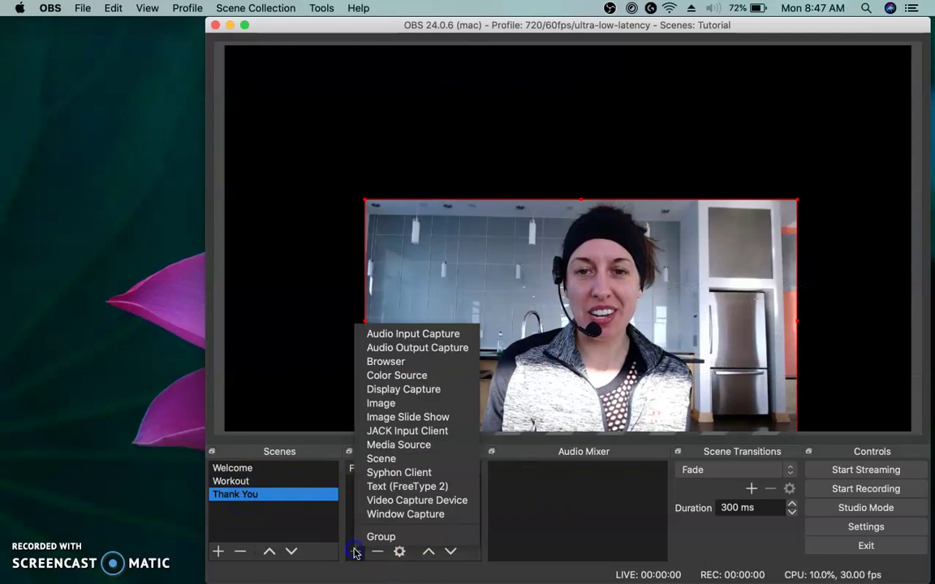
{"action": "left_click", "coordinate": [410, 334]}
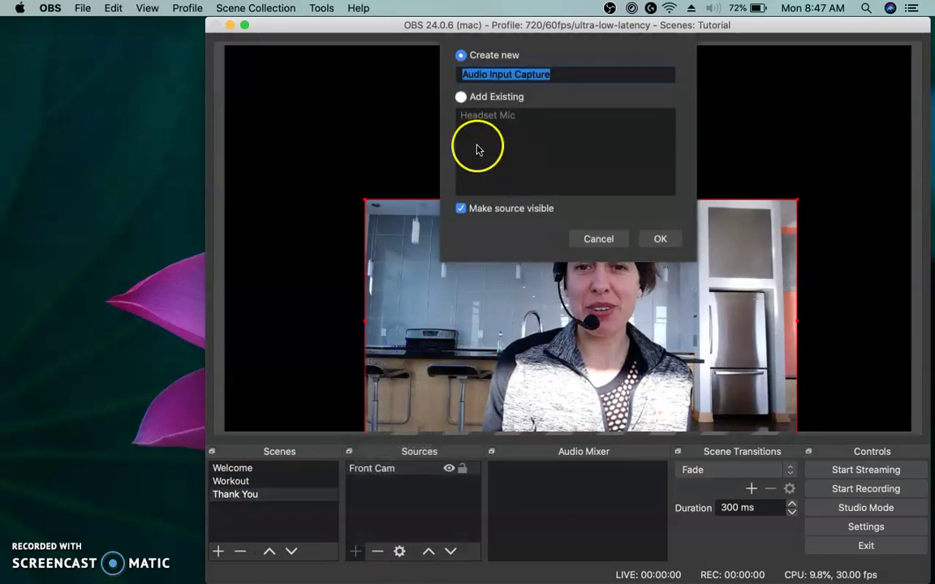
{"action": "left_click", "coordinate": [458, 96]}
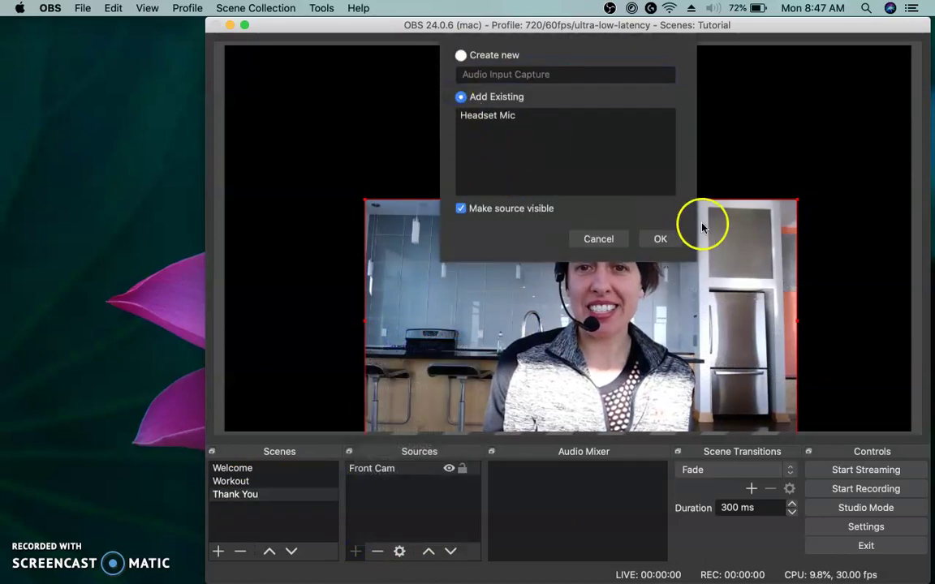
{"action": "left_click", "coordinate": [655, 240]}
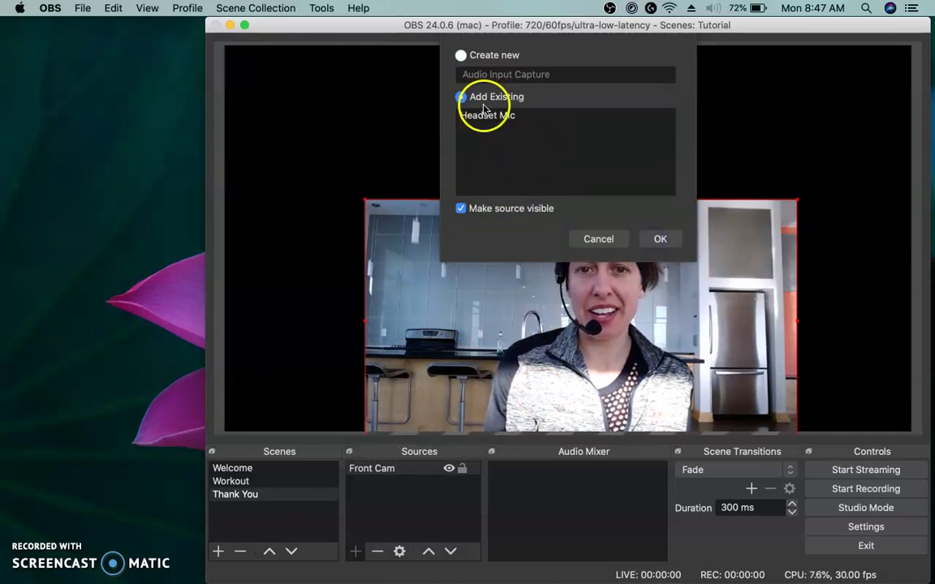
{"action": "left_click", "coordinate": [478, 119]}
{"action": "left_click", "coordinate": [660, 239]}
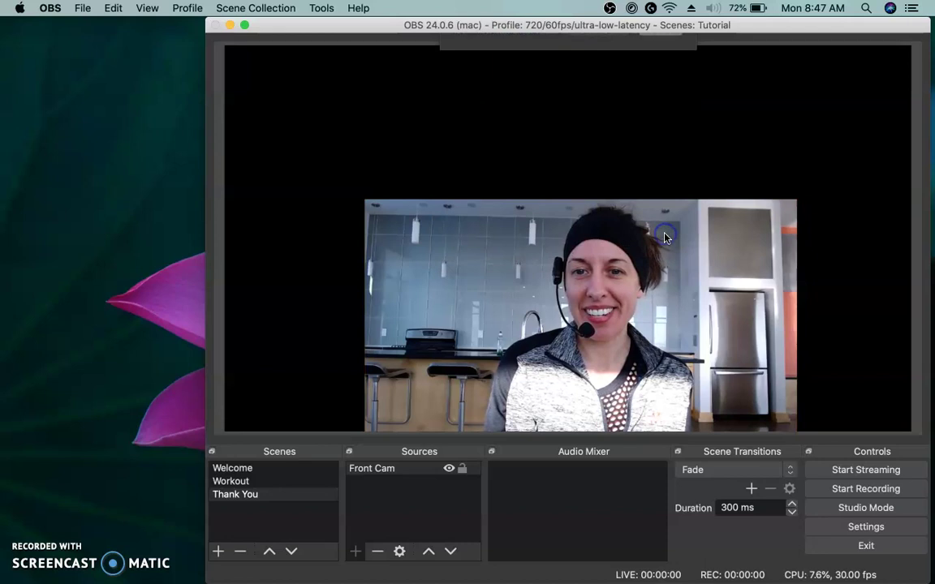
{"action": "left_click", "coordinate": [243, 470]}
{"action": "left_click", "coordinate": [242, 481]}
{"action": "left_click", "coordinate": [243, 495]}
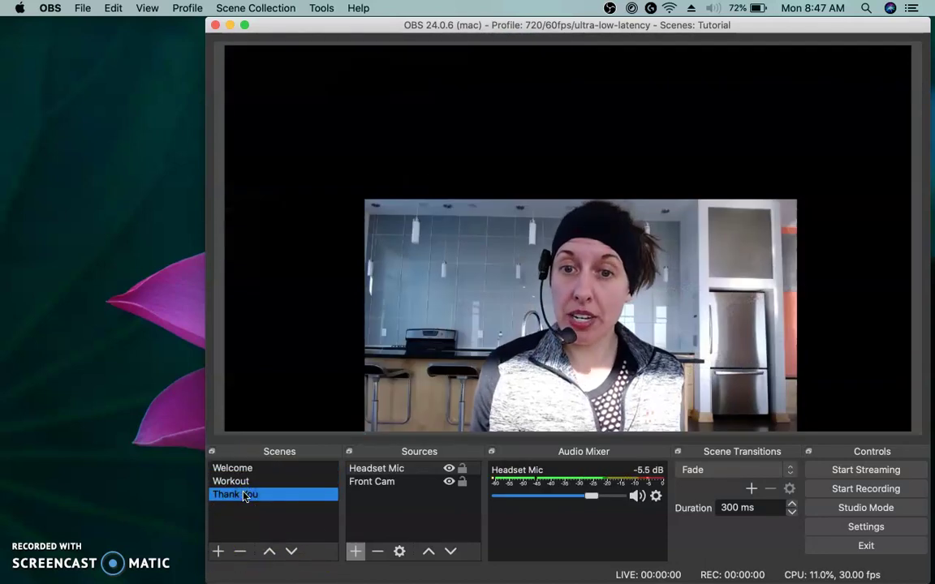
Review Headset Mic in each scene, then move it below Front Cam in Welcome
{"action": "left_click", "coordinate": [236, 471]}
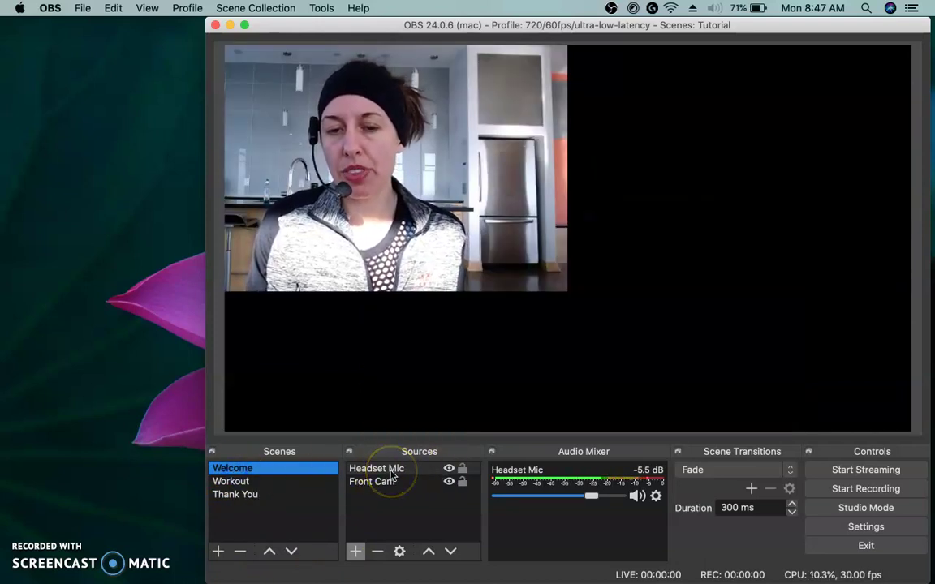
{"action": "left_click", "coordinate": [460, 470]}
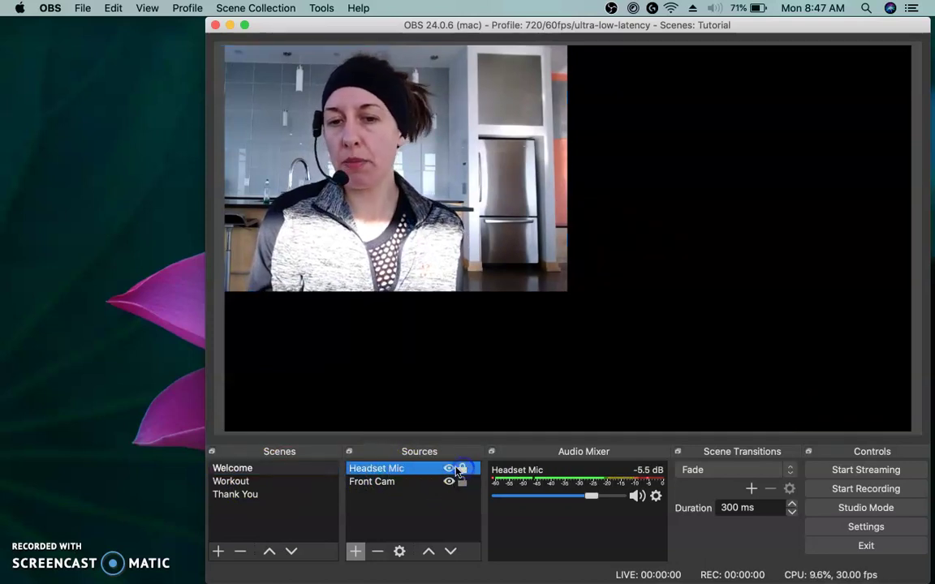
{"action": "left_click", "coordinate": [254, 484]}
{"action": "left_click", "coordinate": [459, 471]}
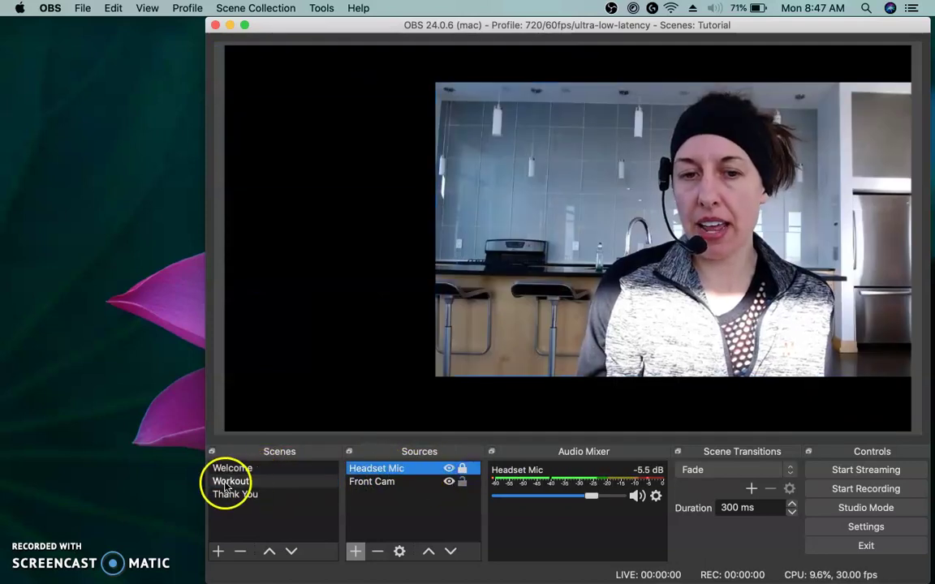
{"action": "left_click", "coordinate": [246, 495]}
{"action": "left_click", "coordinate": [461, 471]}
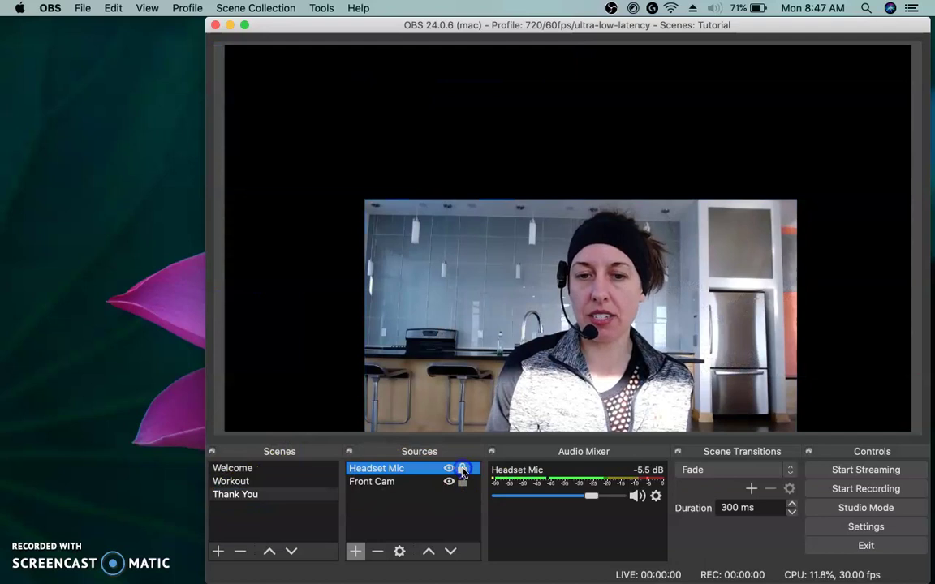
{"action": "left_click", "coordinate": [242, 471]}
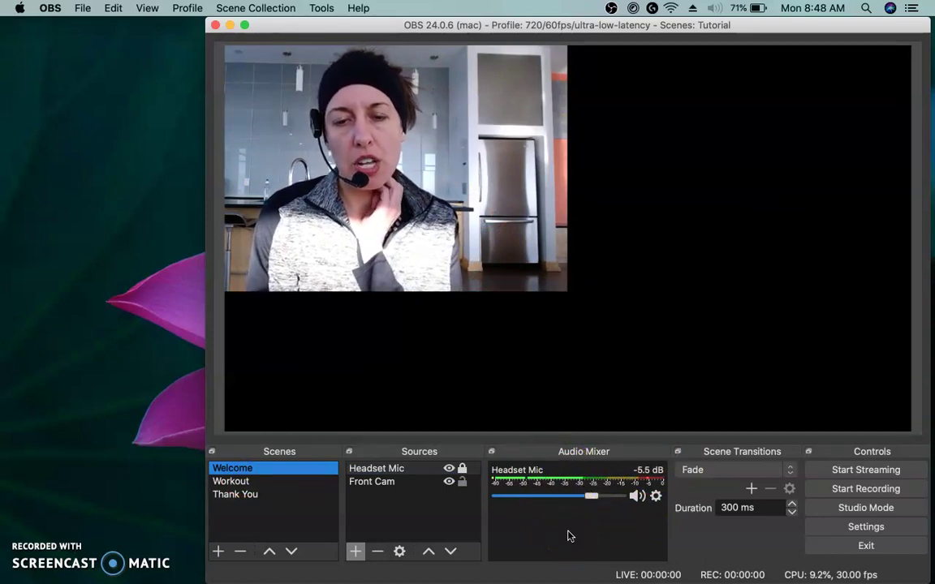
{"action": "left_click", "coordinate": [388, 471]}
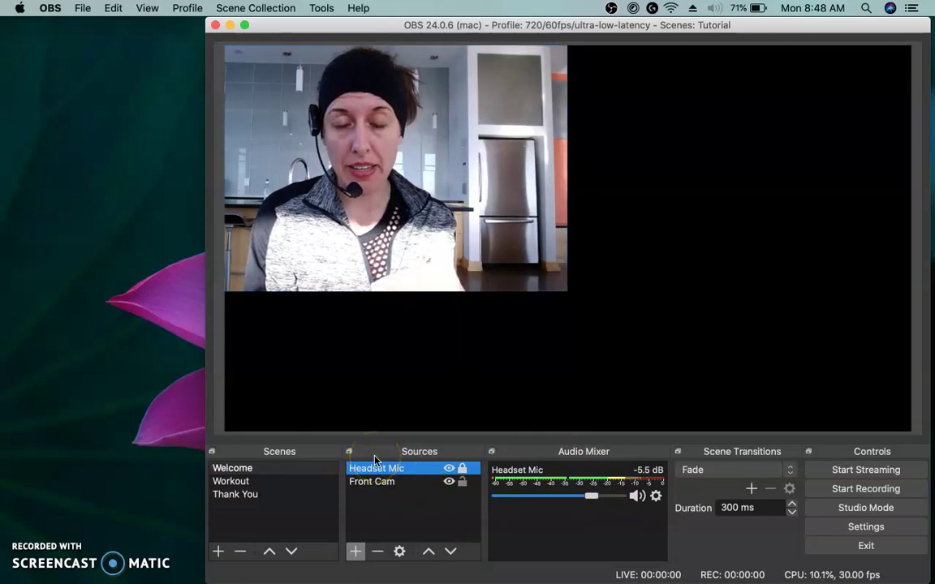
{"action": "left_click", "coordinate": [450, 551]}
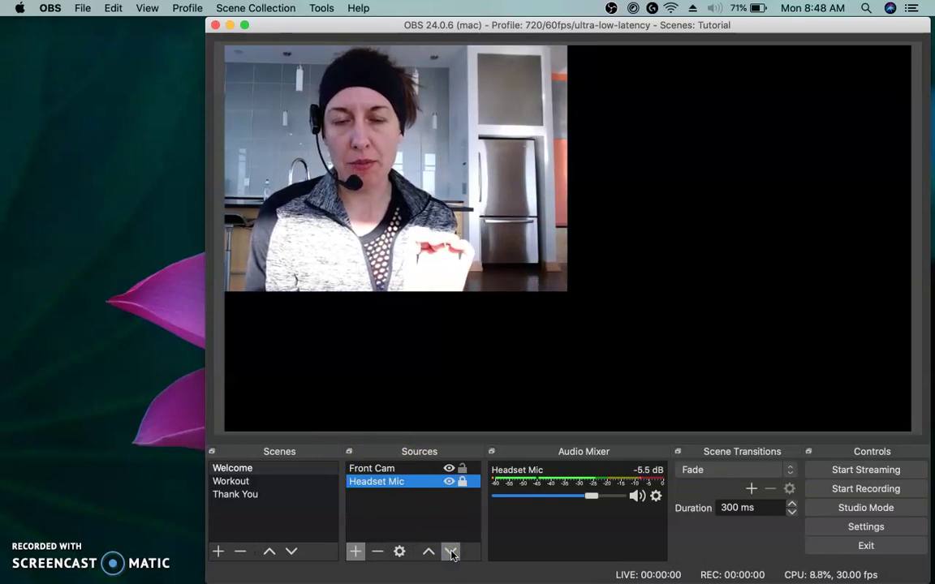
Move Headset Mic below Front Cam in the Workout and Thank You scenes
{"action": "left_click", "coordinate": [256, 482]}
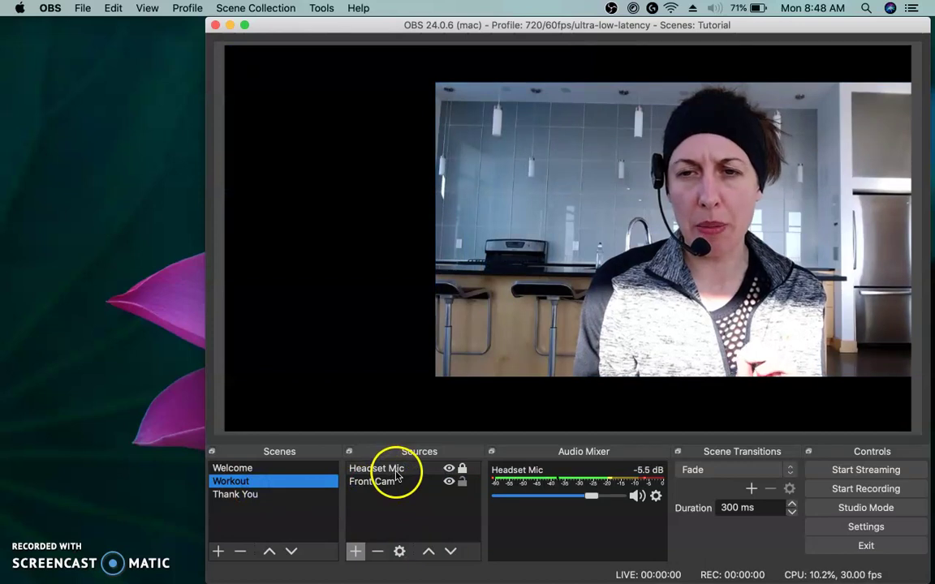
{"action": "left_click", "coordinate": [394, 469]}
{"action": "left_click", "coordinate": [451, 551]}
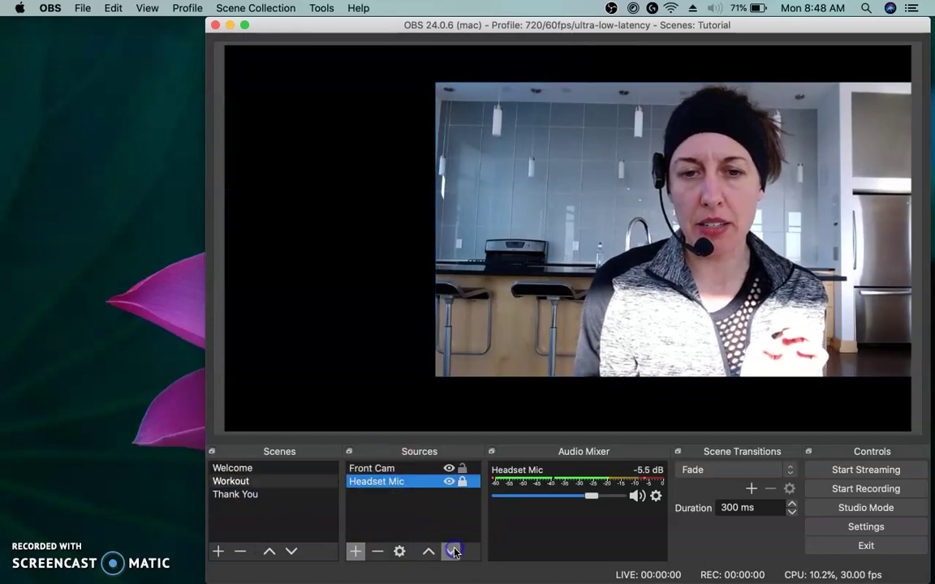
{"action": "left_click", "coordinate": [265, 494]}
{"action": "left_click", "coordinate": [389, 471]}
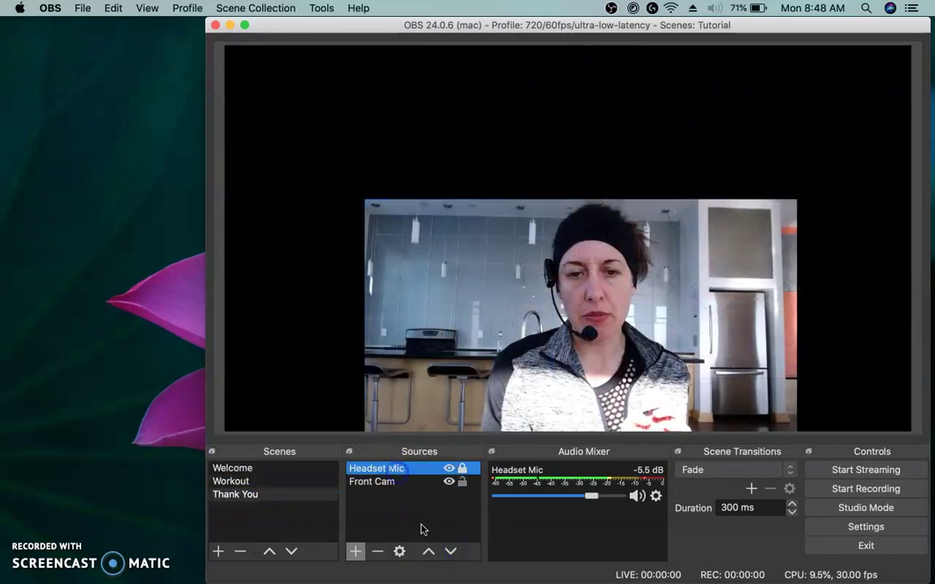
{"action": "left_click", "coordinate": [450, 551]}
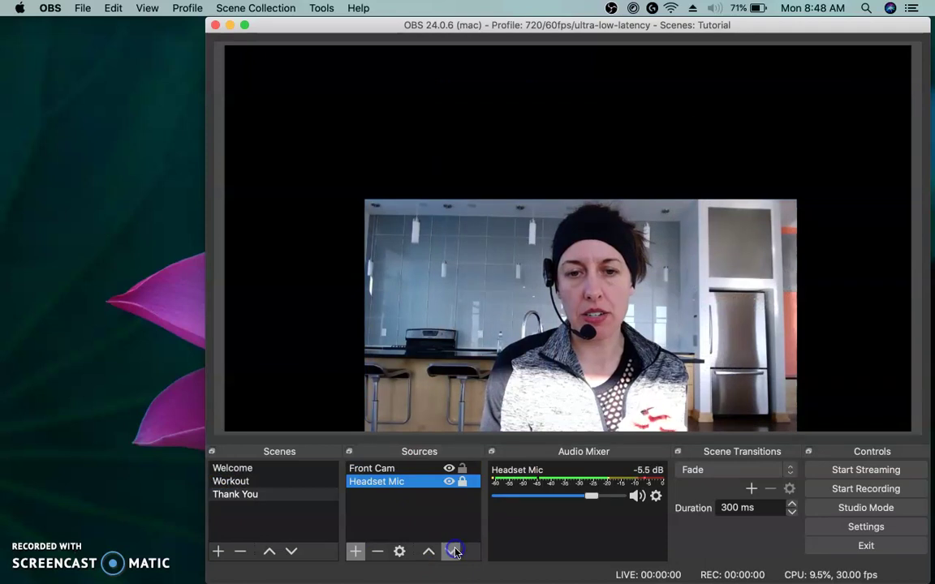
Return to the Welcome scene and check its Front Cam and Headset Mic sources
{"action": "left_click", "coordinate": [247, 470]}
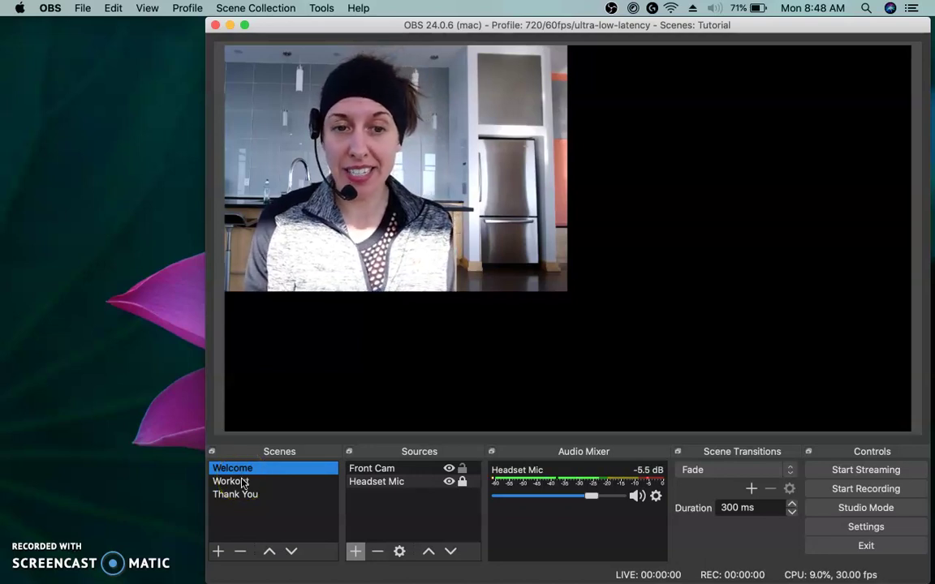
{"action": "left_click", "coordinate": [381, 471]}
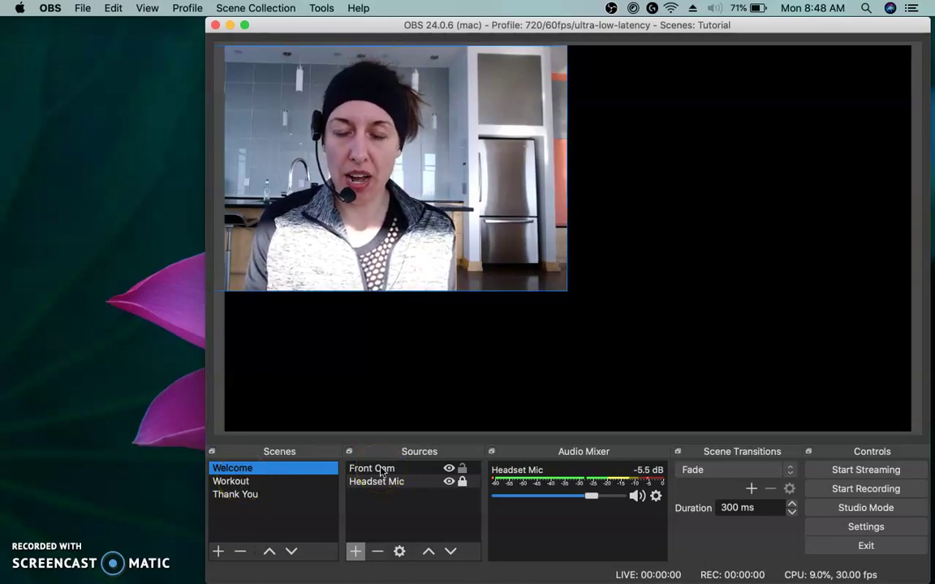
{"action": "left_click", "coordinate": [391, 479]}
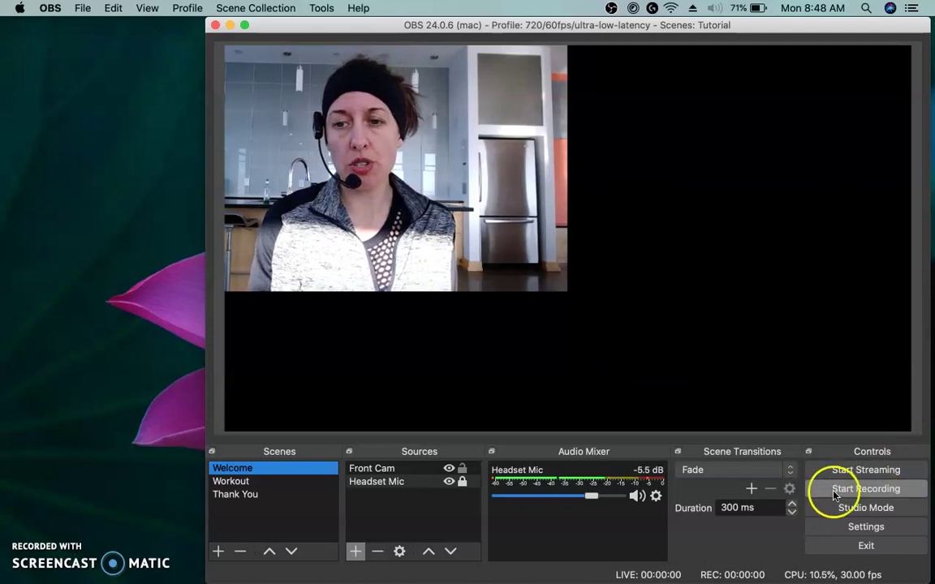
Record about 24 seconds, switching to Workout, Thank You, then back to Welcome
{"action": "left_click", "coordinate": [876, 493]}
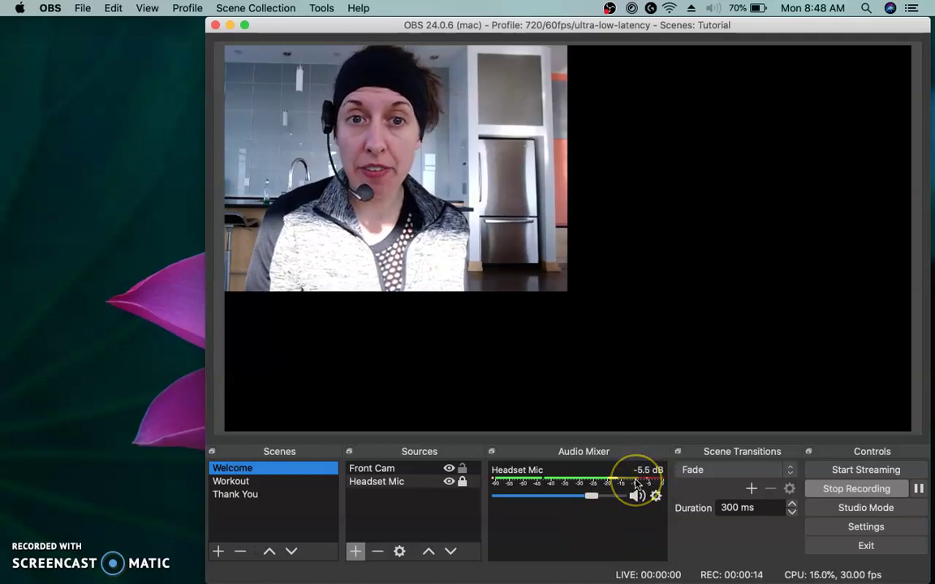
{"action": "left_click", "coordinate": [236, 482]}
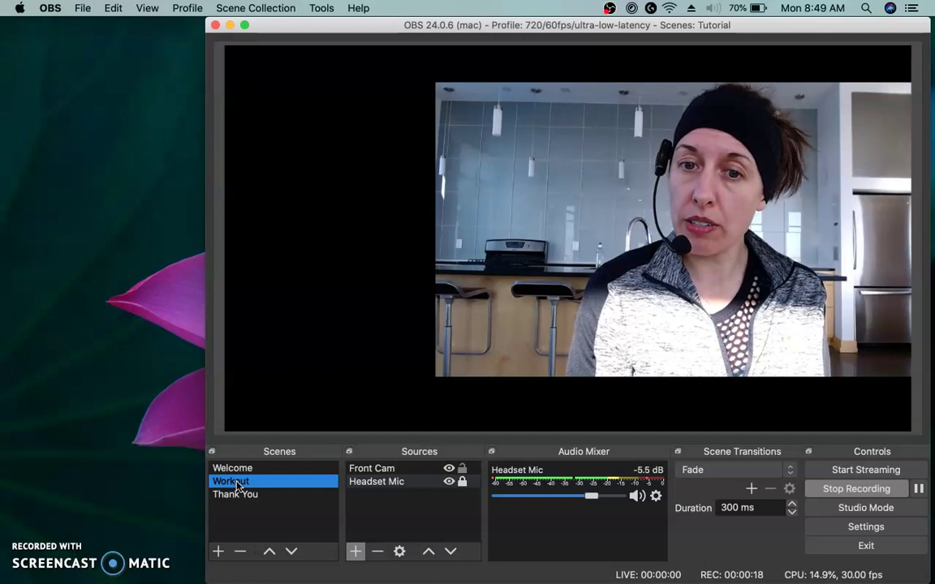
{"action": "left_click", "coordinate": [228, 495]}
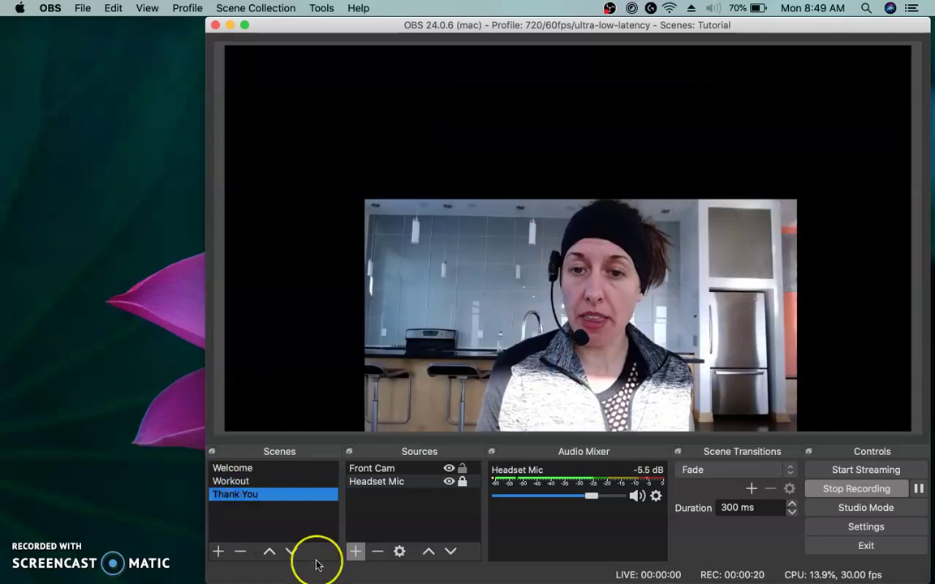
{"action": "left_click", "coordinate": [237, 468]}
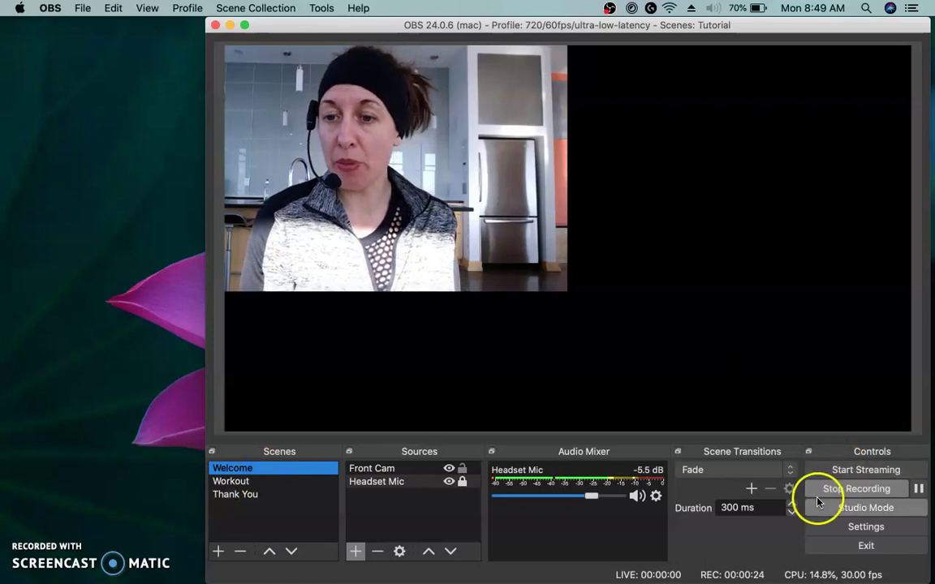
{"action": "left_click", "coordinate": [865, 490]}
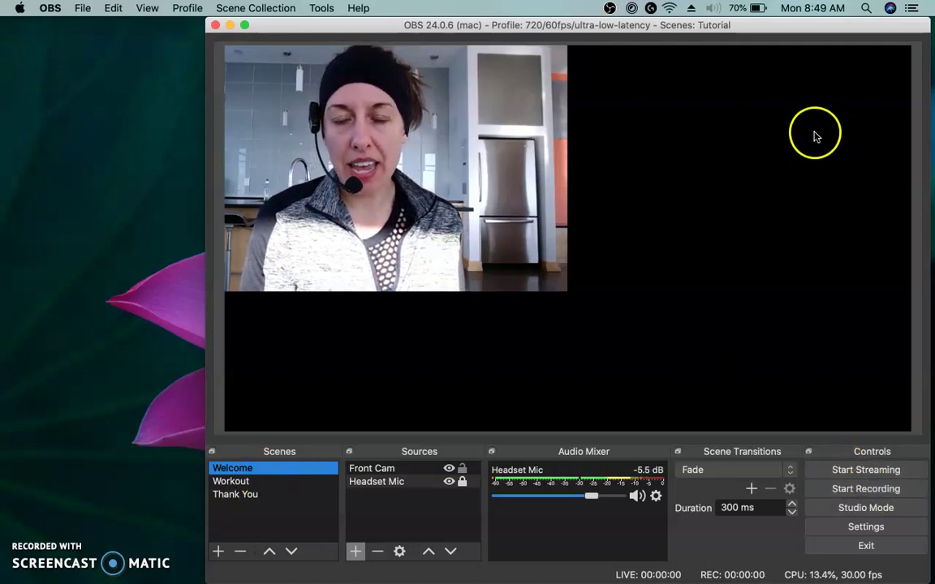
{"action": "mouse_move", "coordinate": [802, 568]}
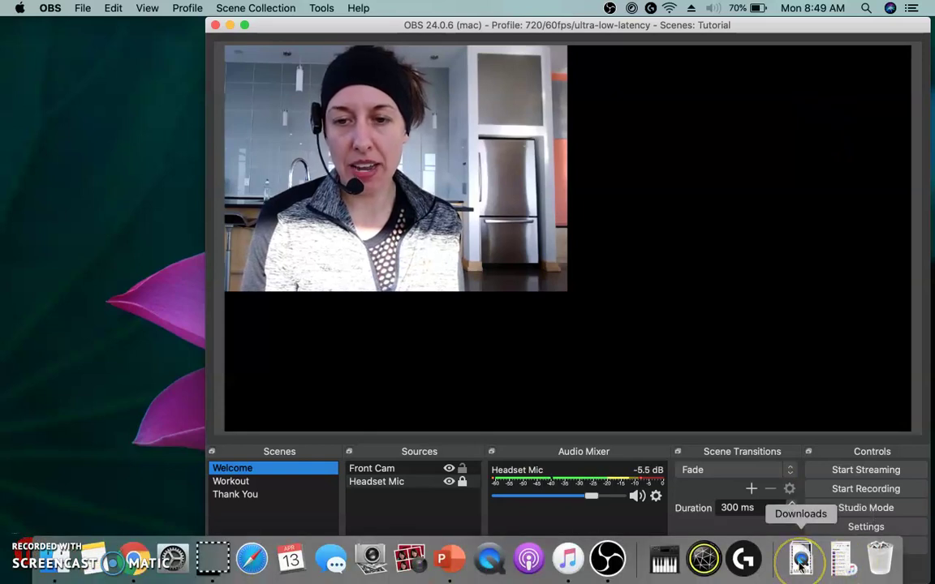
{"action": "left_click", "coordinate": [801, 566]}
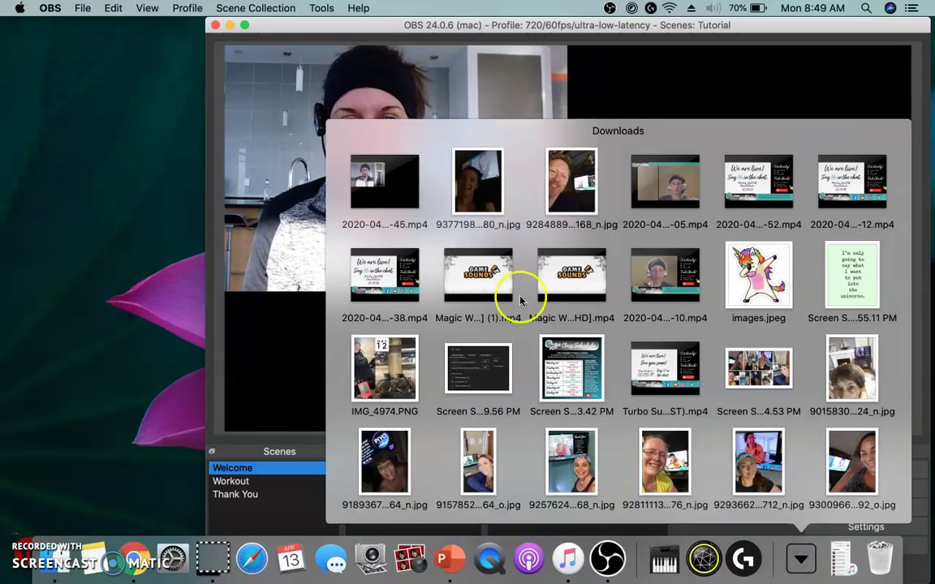
{"action": "left_click_drag", "start_coordinate": [407, 209], "coordinate": [416, 213]}
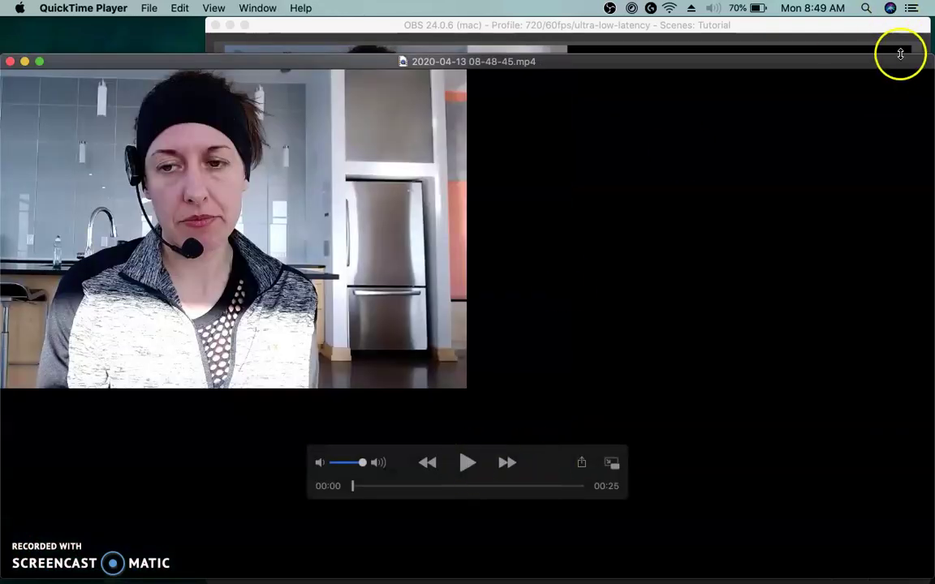
{"action": "left_click_drag", "start_coordinate": [924, 61], "coordinate": [911, 20]}
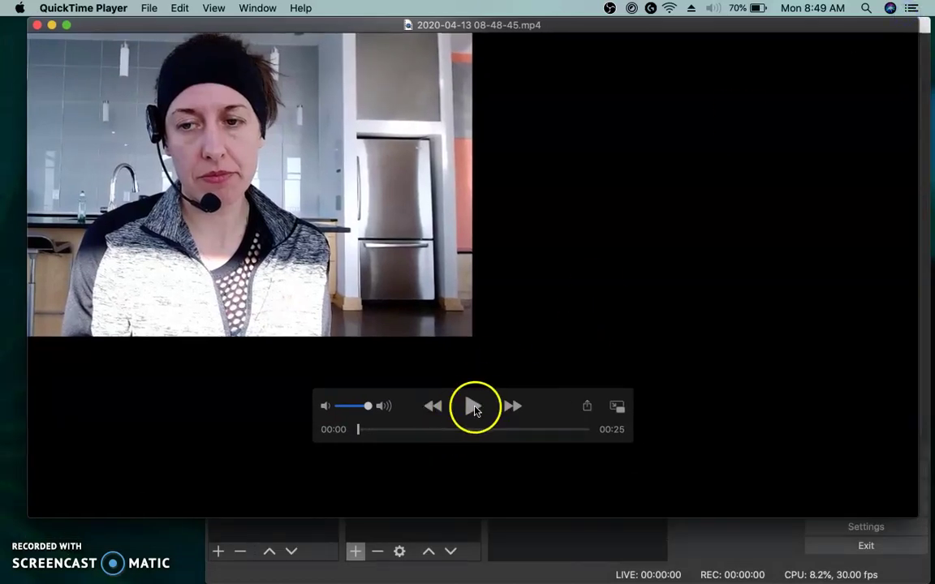
Play the recording with the volume raised, then quit QuickTime Player
{"action": "left_click", "coordinate": [473, 408]}
{"action": "key", "text": "XF86AudioRaiseVolume"}
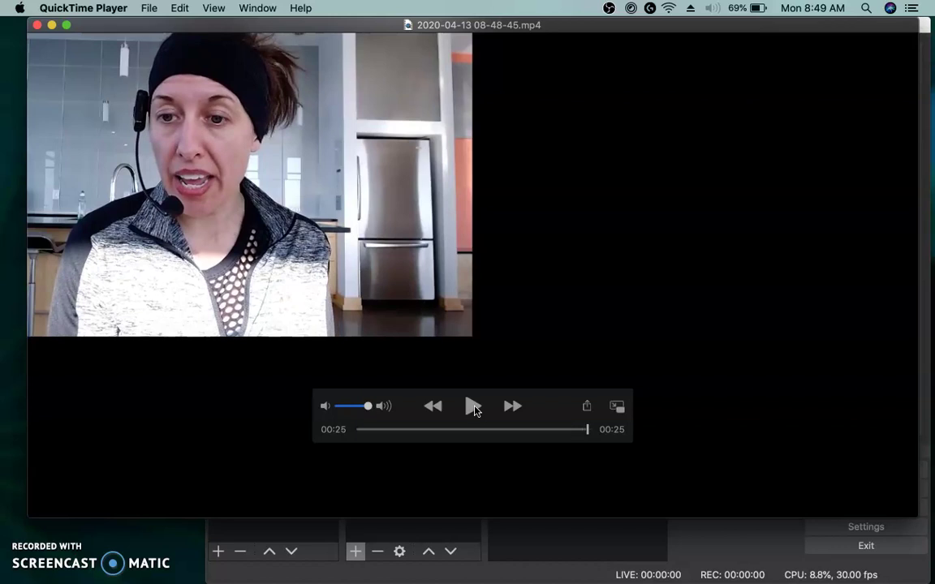
{"action": "left_click", "coordinate": [78, 10]}
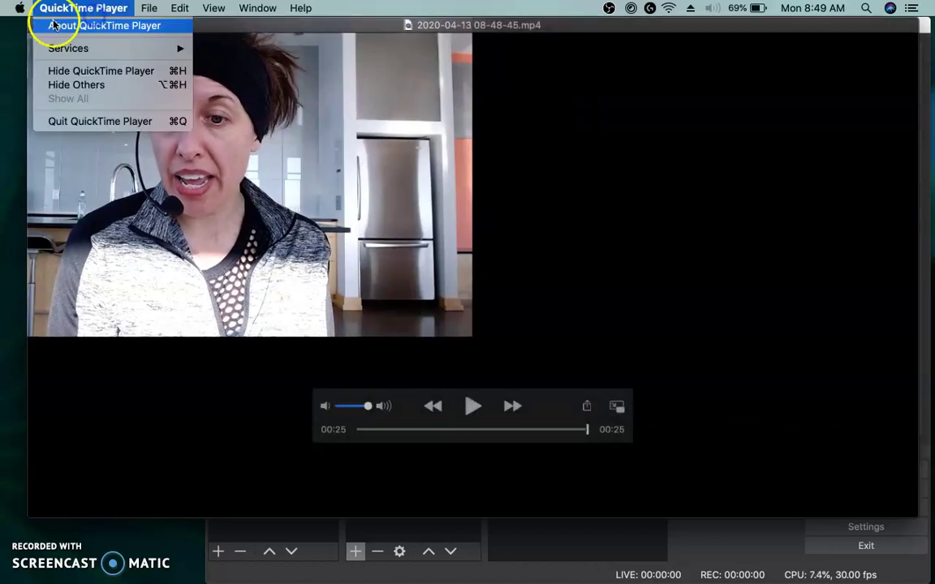
{"action": "left_click", "coordinate": [100, 119]}
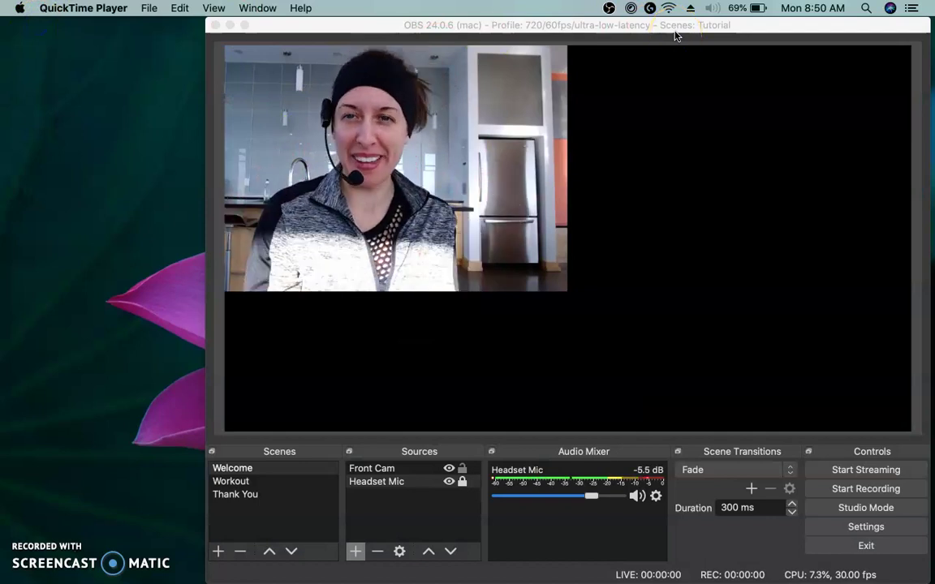
{"action": "left_click", "coordinate": [770, 26]}
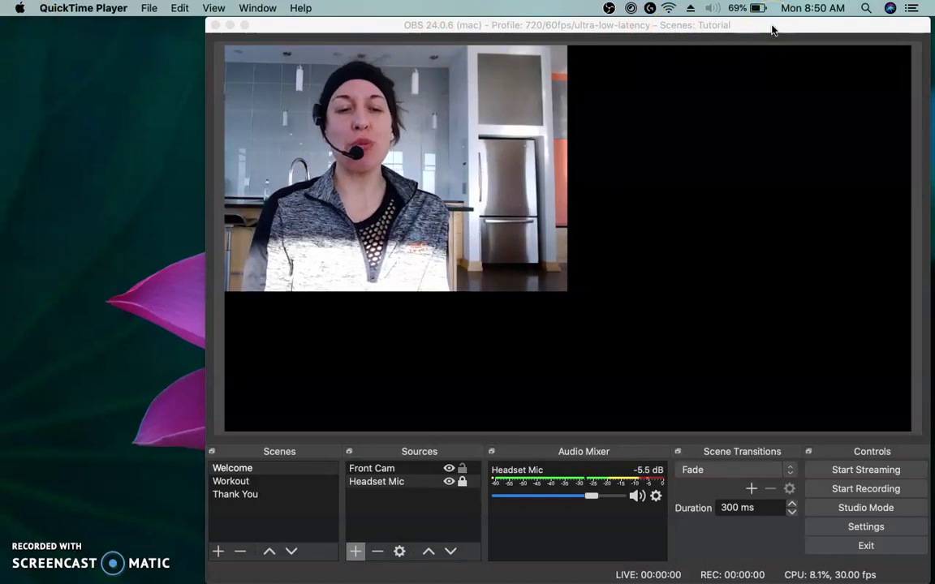